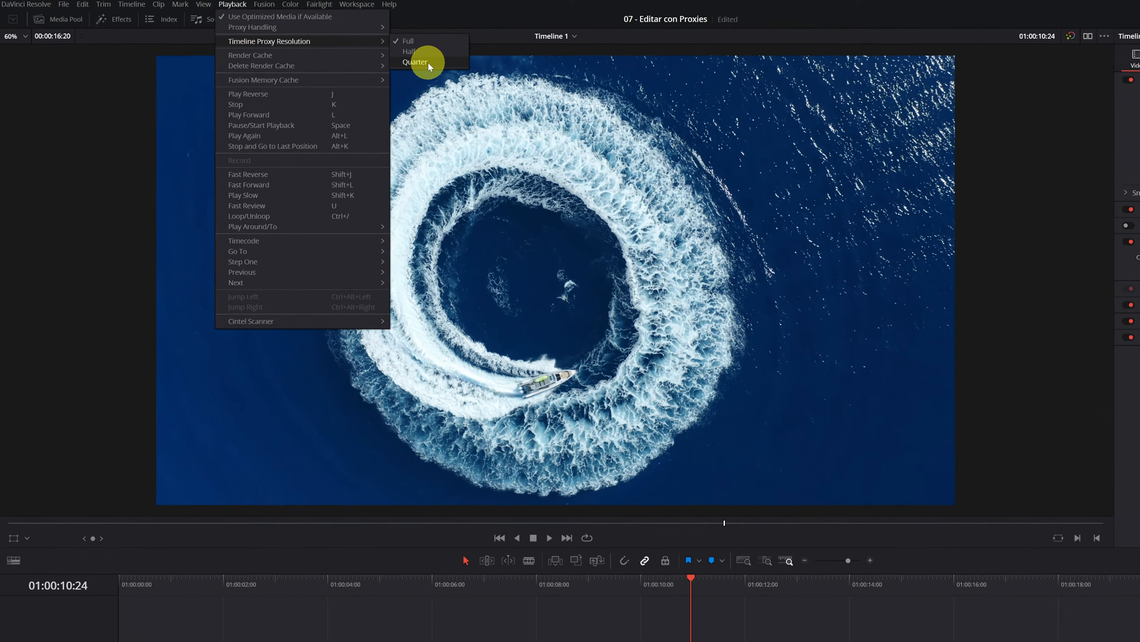
Set the timeline proxy resolution to Quarter and the render cache mode to Smart.
{"action": "left_click", "coordinate": [454, 68]}
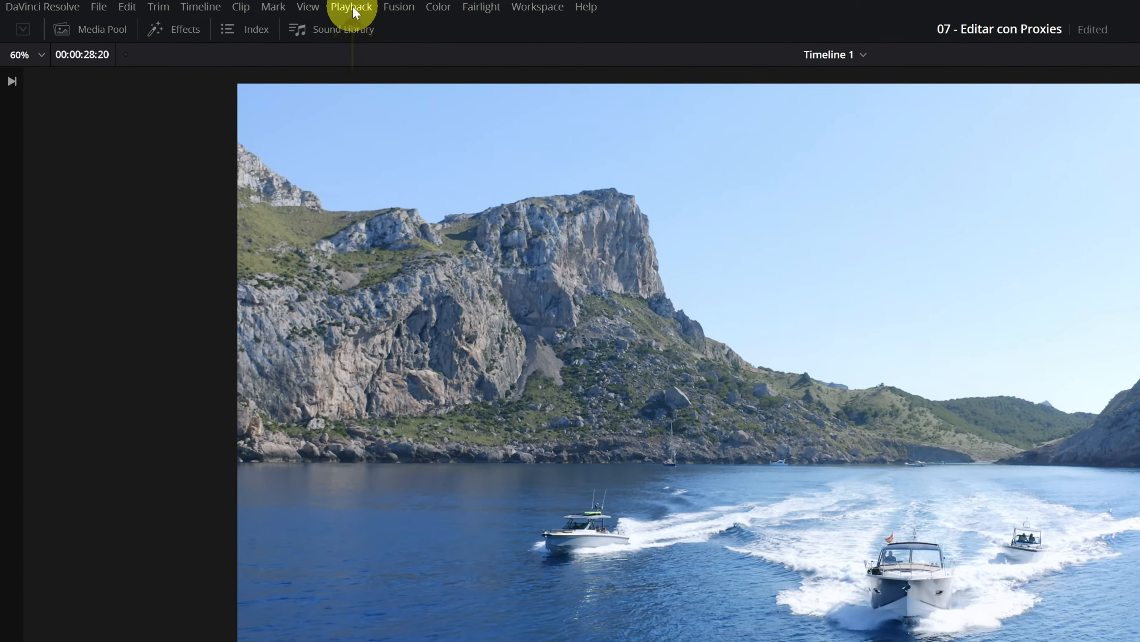
{"action": "left_click", "coordinate": [349, 9]}
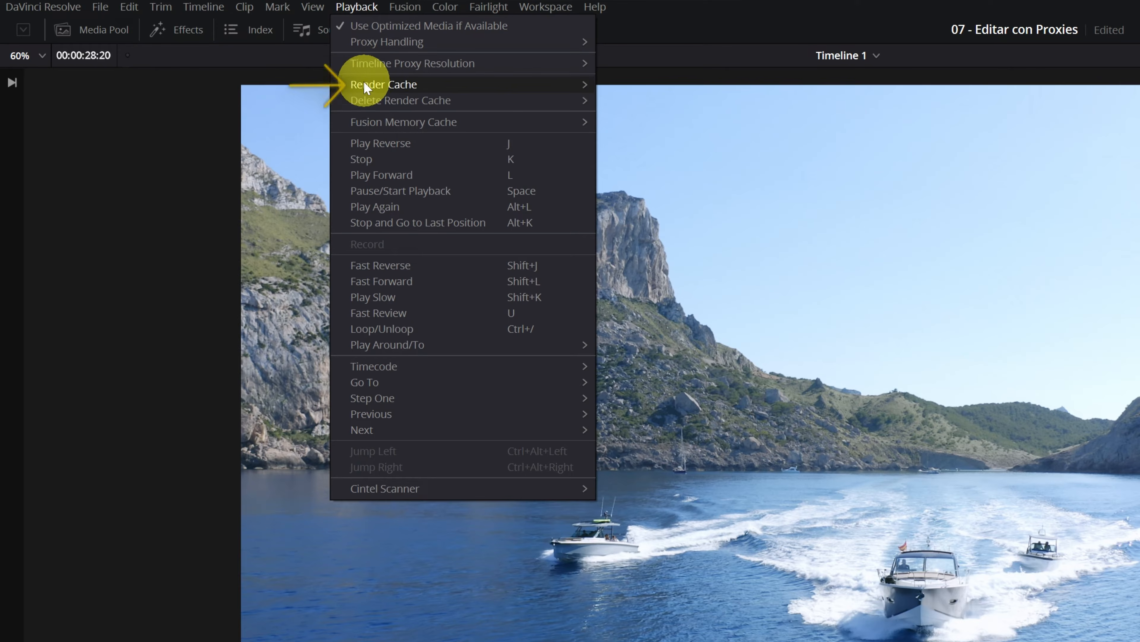
{"action": "mouse_move", "coordinate": [368, 90]}
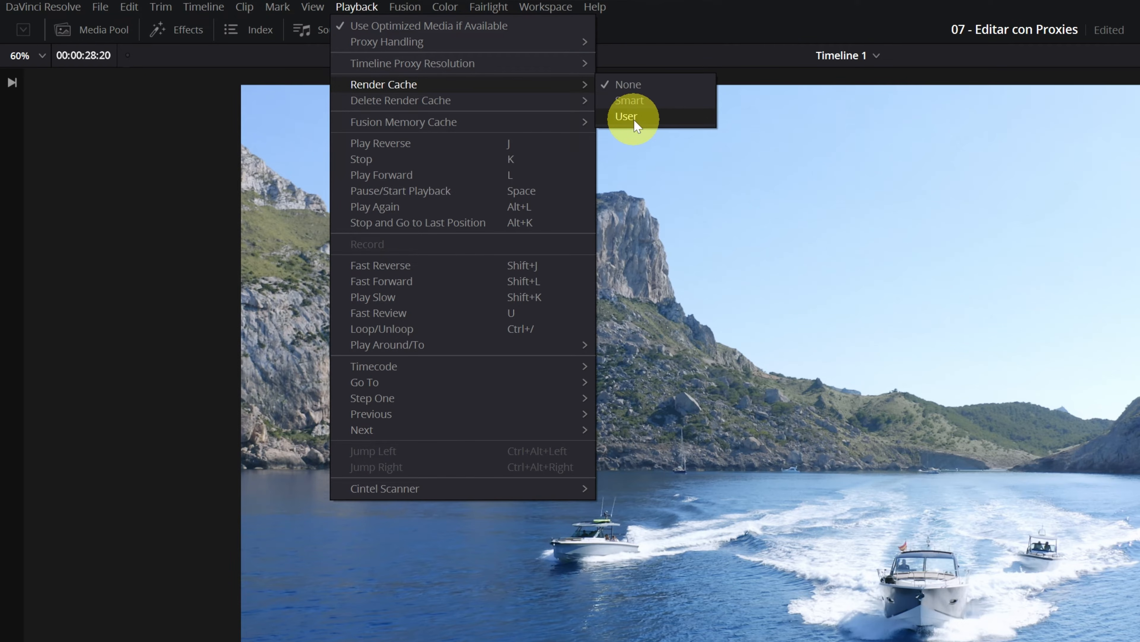
{"action": "left_click", "coordinate": [621, 106]}
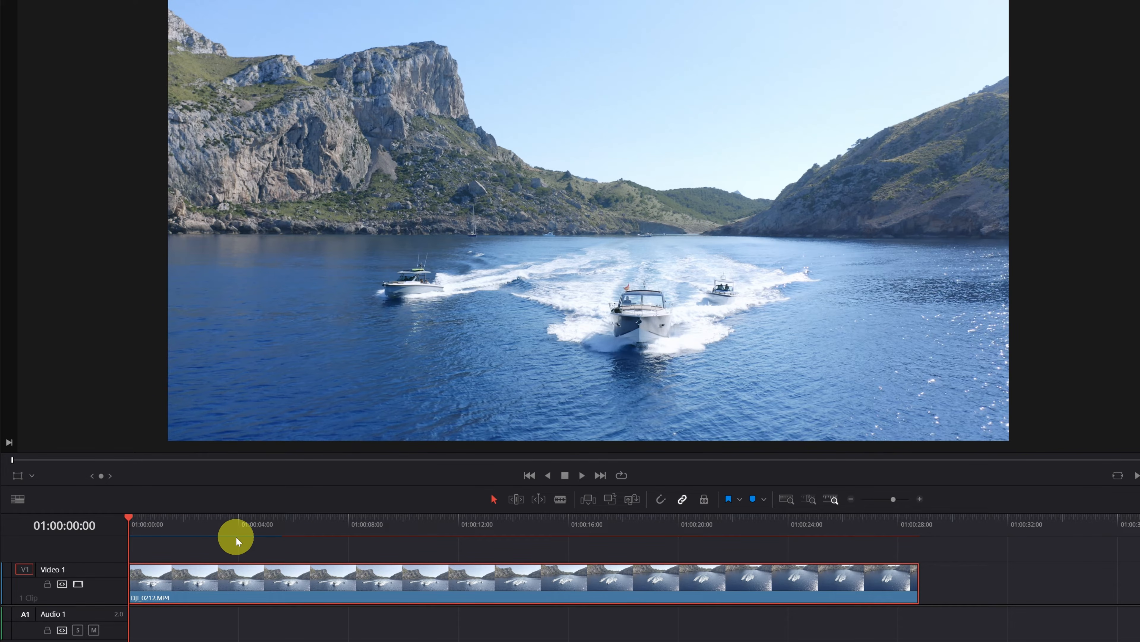
Play the timeline from its start to check playback smoothness, stop it, and place the playhead at about 01:00:05:20.
{"action": "left_click_drag", "start_coordinate": [237, 521], "coordinate": [130, 523]}
{"action": "key", "text": "space"}
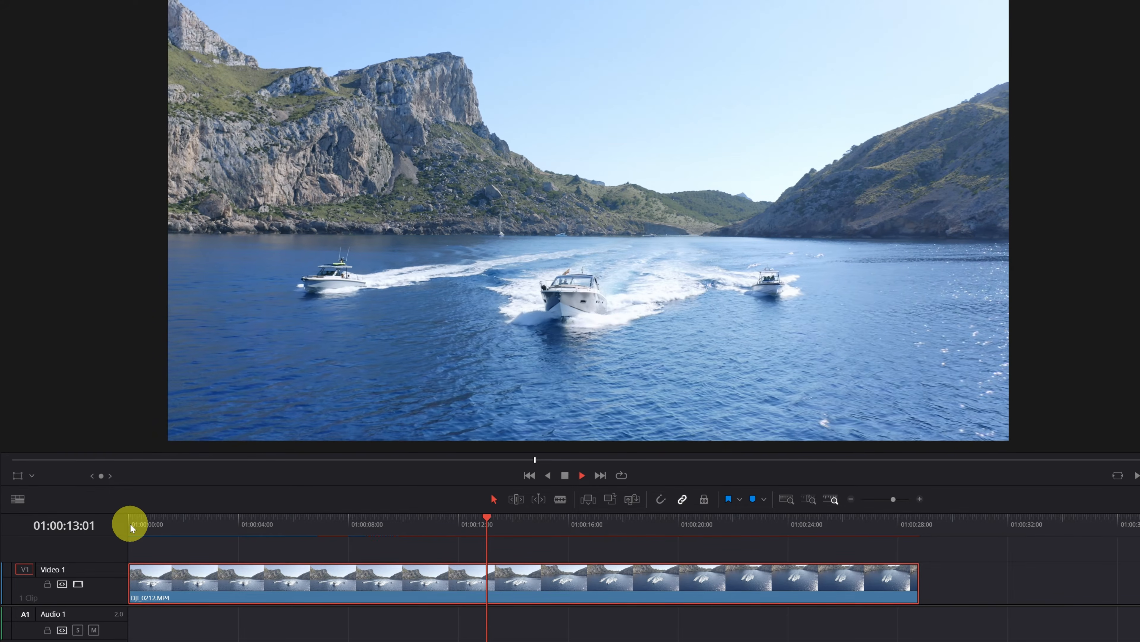
{"action": "key", "text": "space"}
{"action": "left_click", "coordinate": [280, 519]}
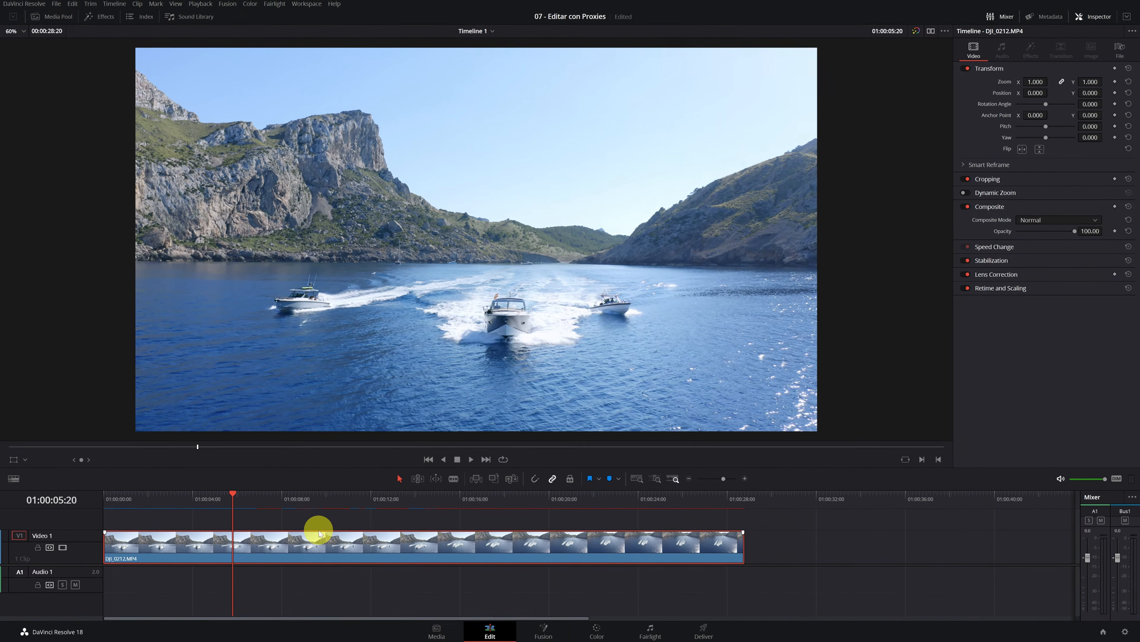
In the project settings, set the optimized media resolution to Choose automatically and the optimized media and render cache formats to DNxHR HQX.
{"action": "left_click", "coordinate": [1126, 631]}
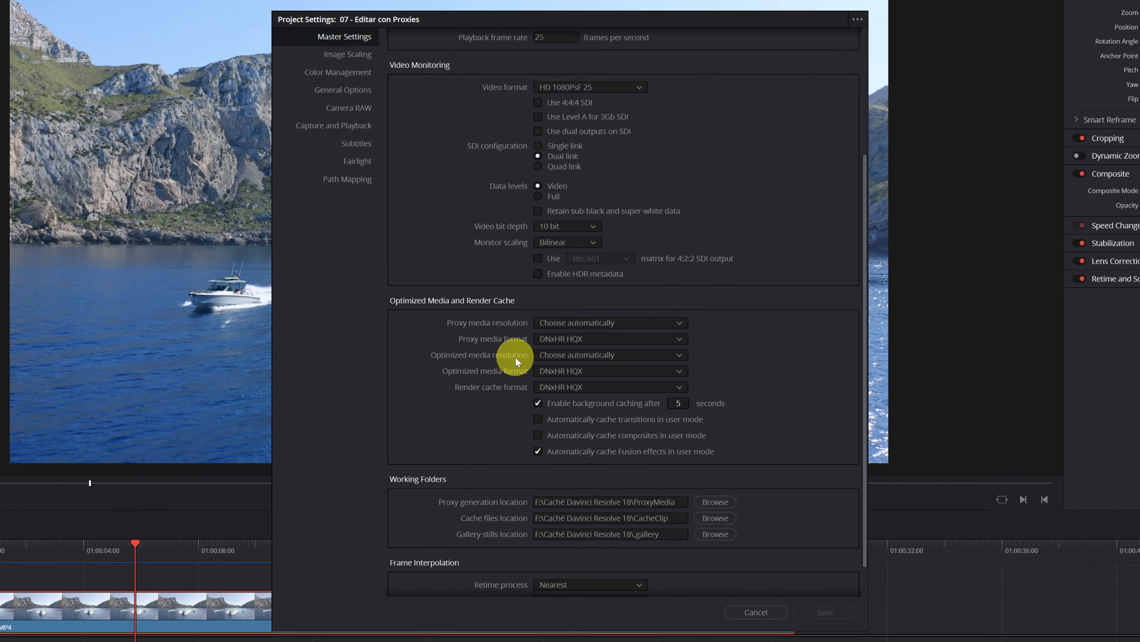
{"action": "left_click", "coordinate": [678, 355]}
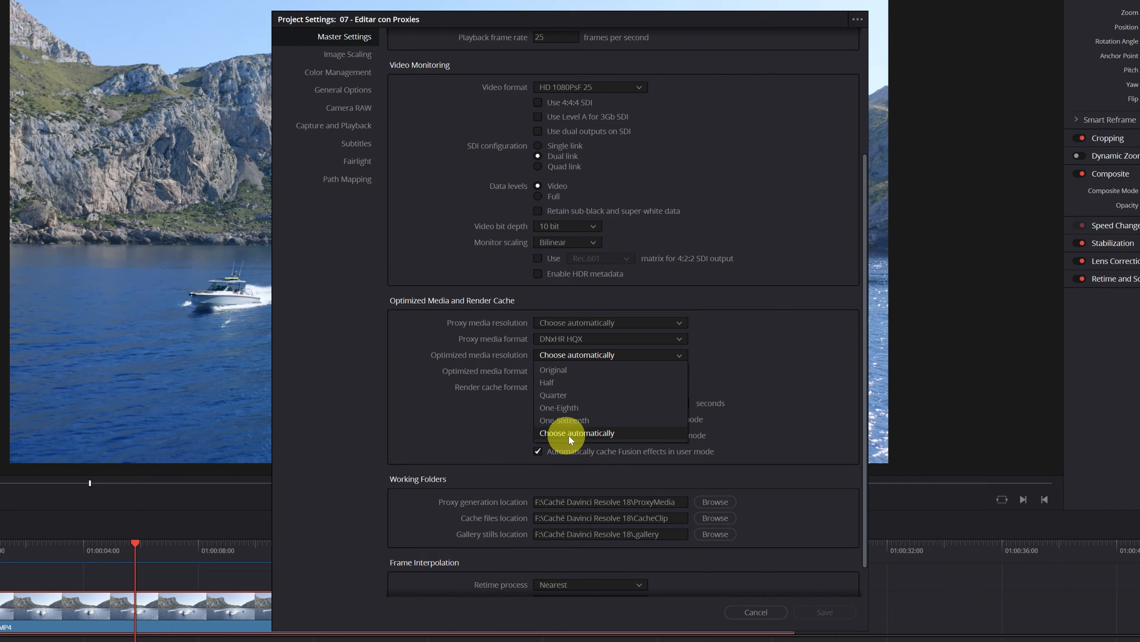
{"action": "left_click", "coordinate": [588, 434]}
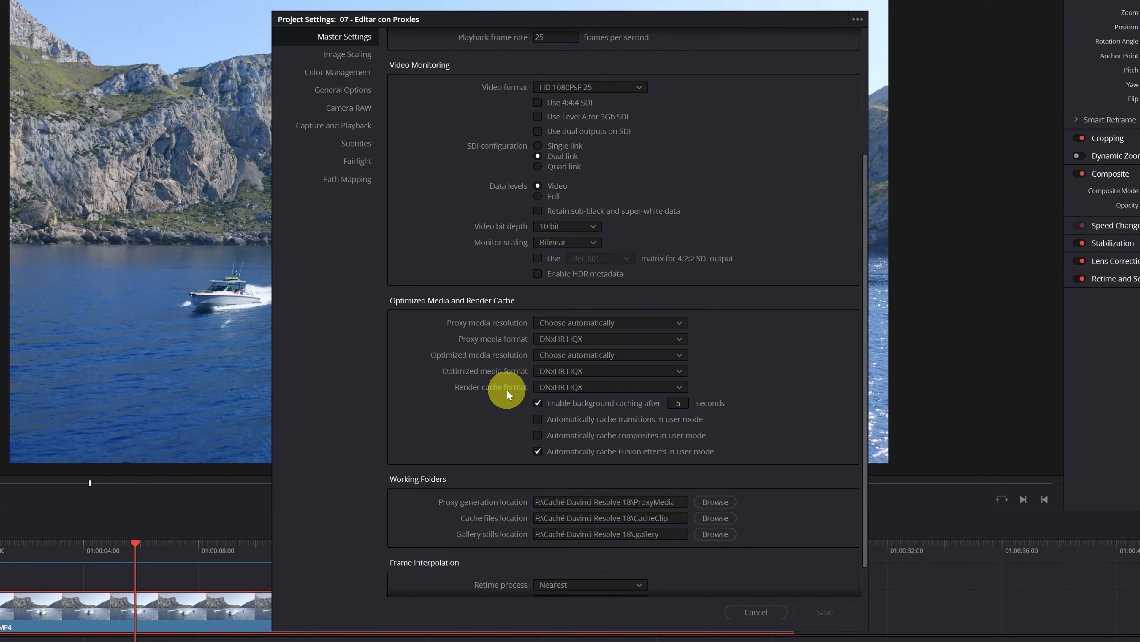
{"action": "left_click", "coordinate": [679, 371]}
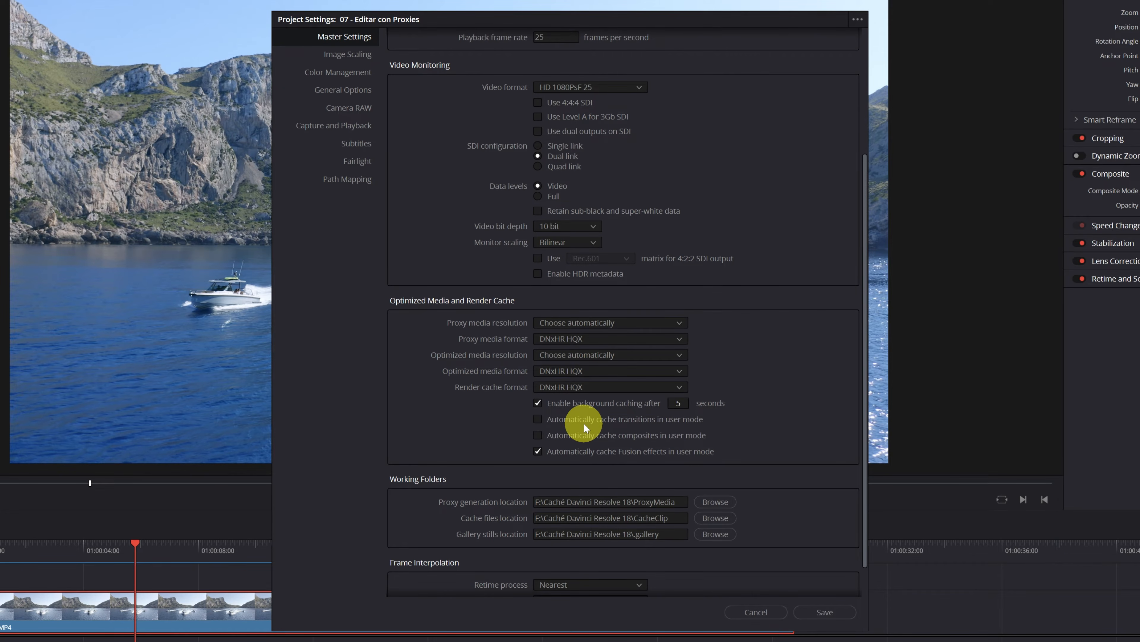
{"action": "left_click", "coordinate": [679, 386]}
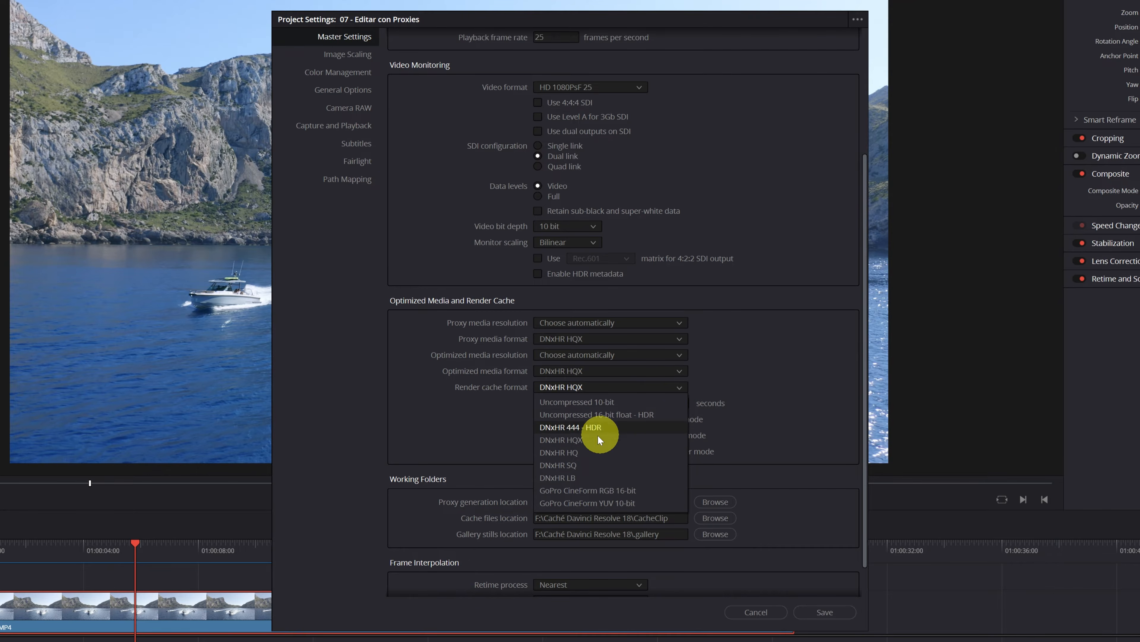
{"action": "left_click", "coordinate": [582, 440]}
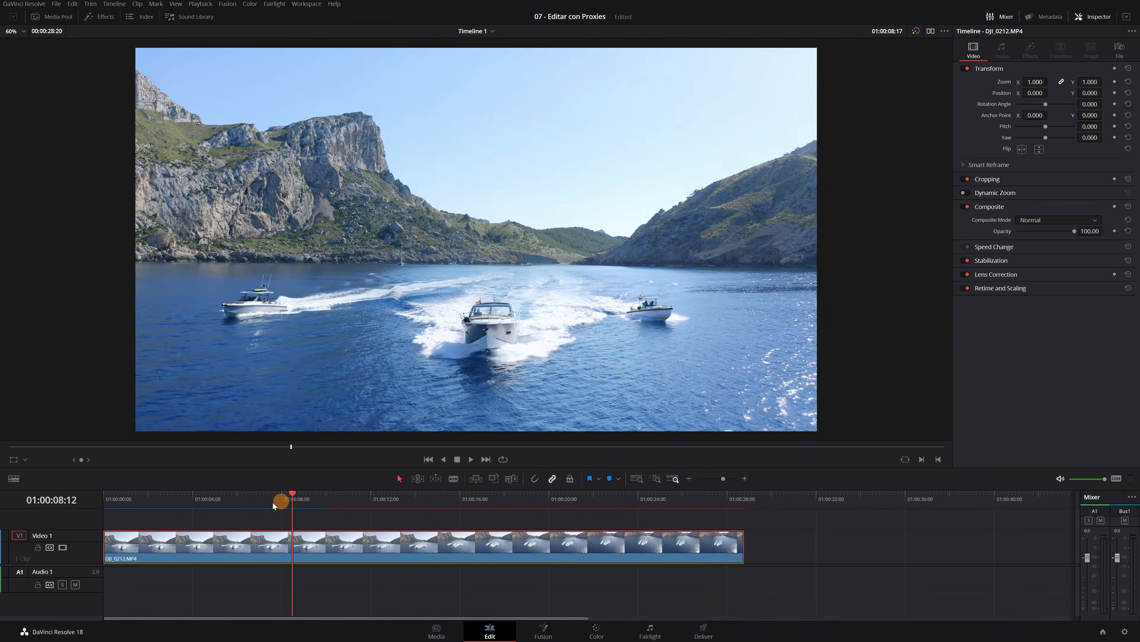
Move the playhead to about 01:00:09:12, set background caching to start after 2 seconds in the project settings, and save.
{"action": "left_click_drag", "start_coordinate": [273, 503], "coordinate": [315, 516]}
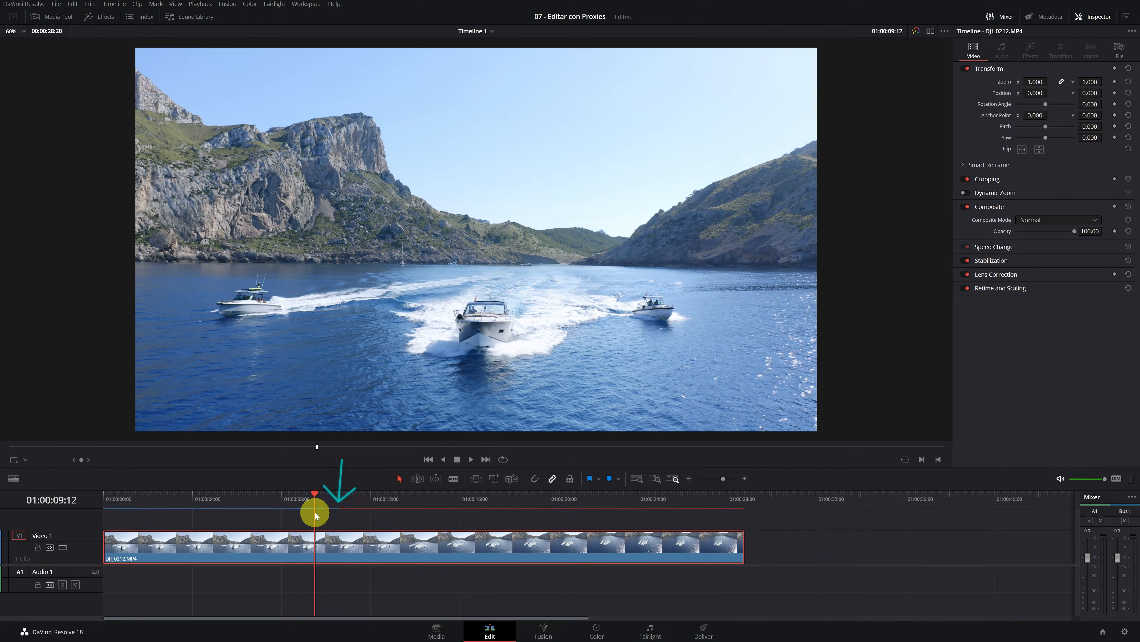
{"action": "left_click", "coordinate": [1125, 631]}
{"action": "left_click", "coordinate": [656, 384]}
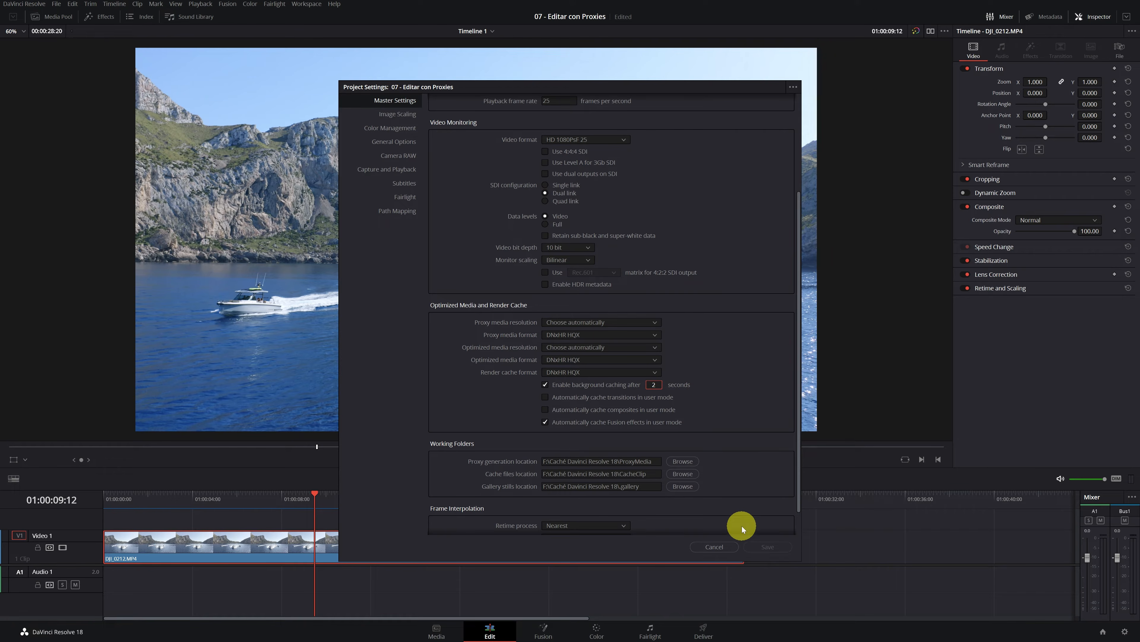
{"action": "left_click", "coordinate": [768, 547]}
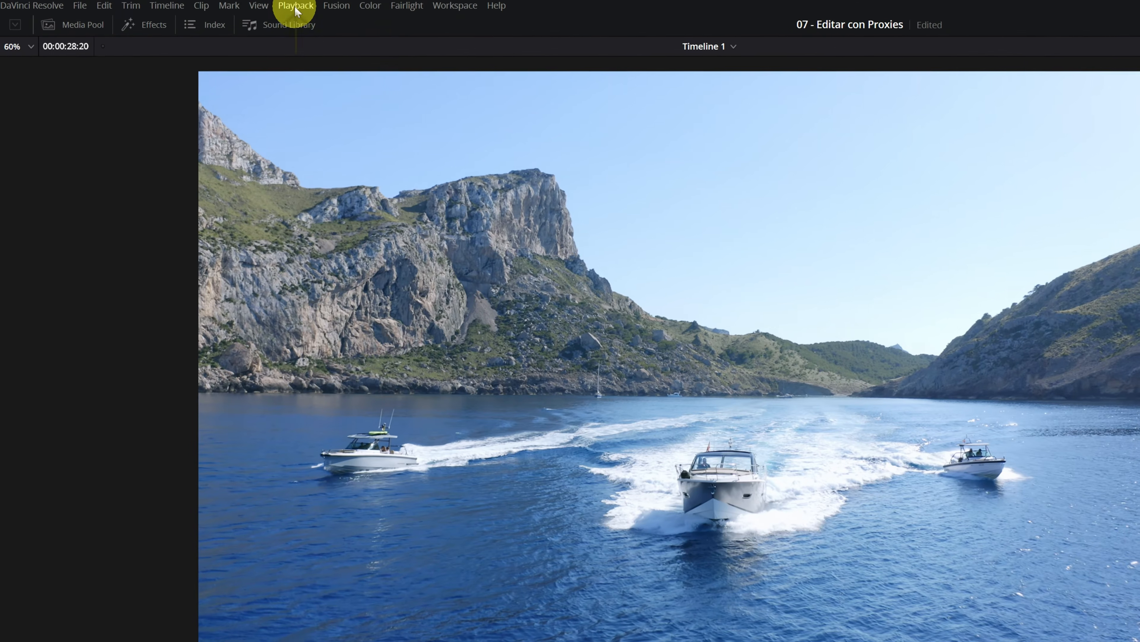
Delete all of the project's render cache and move the playhead near the start, at about 01:00:01:13.
{"action": "left_click", "coordinate": [220, 5]}
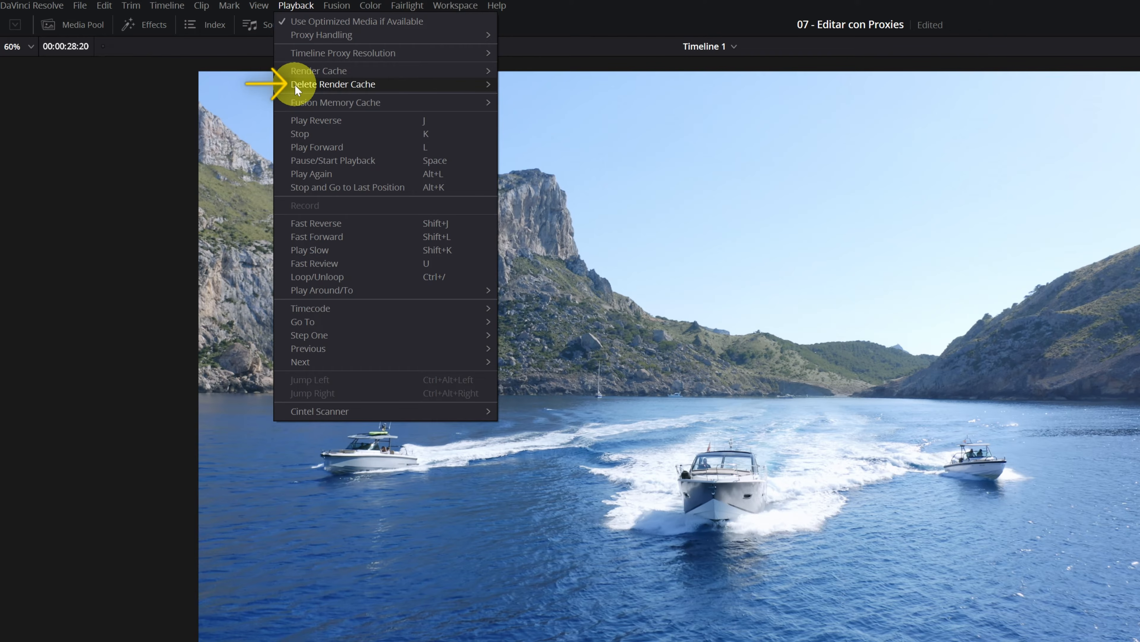
{"action": "mouse_move", "coordinate": [304, 87]}
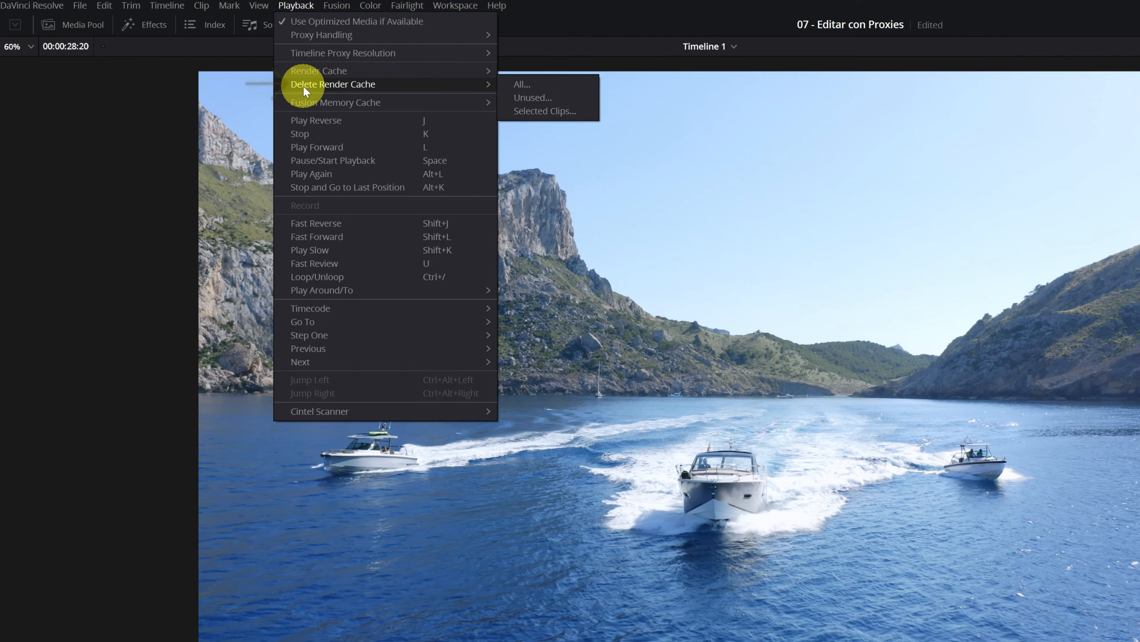
{"action": "left_click", "coordinate": [526, 87]}
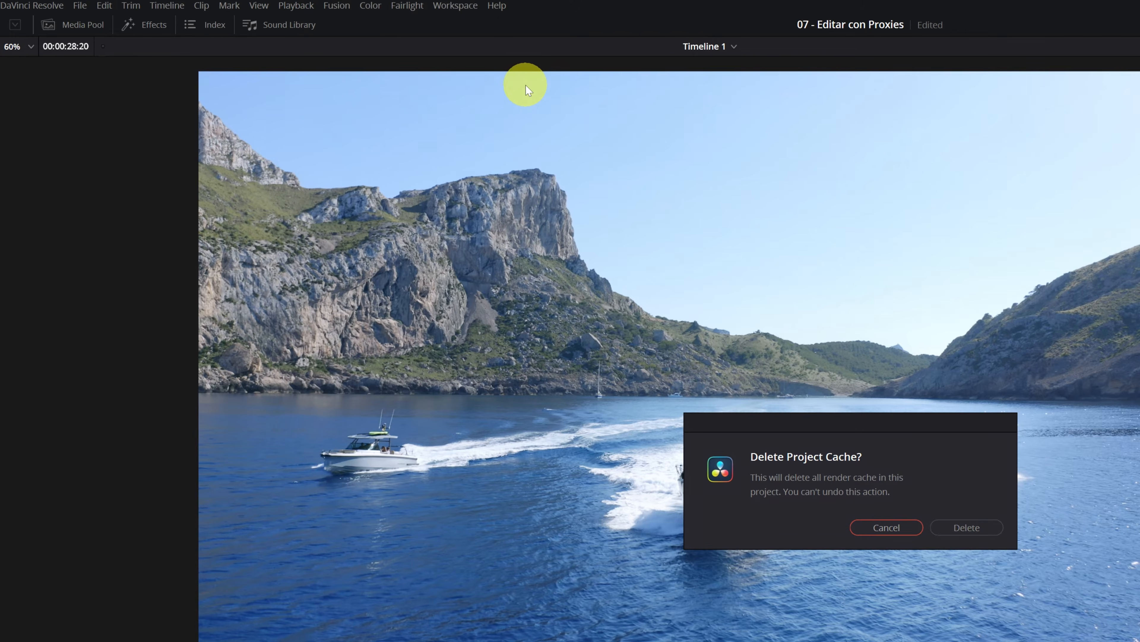
{"action": "left_click", "coordinate": [966, 528]}
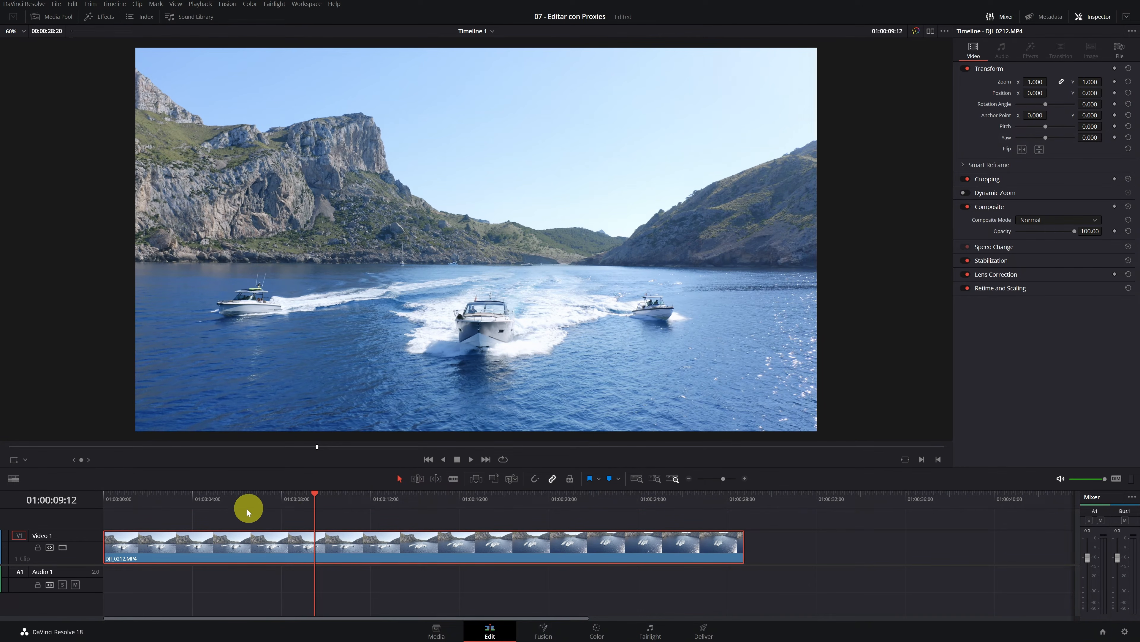
{"action": "left_click_drag", "start_coordinate": [168, 497], "coordinate": [138, 501]}
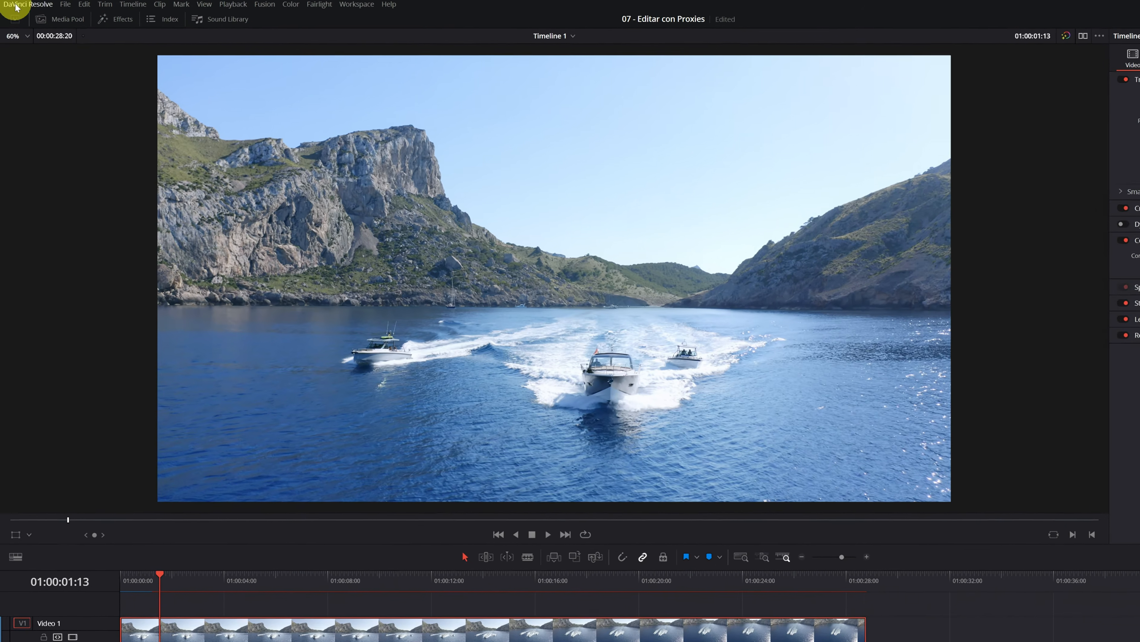
Open the media storage preferences and browse the EDICIÓN 2 (E:) drive for an additional storage location.
{"action": "left_click", "coordinate": [15, 5]}
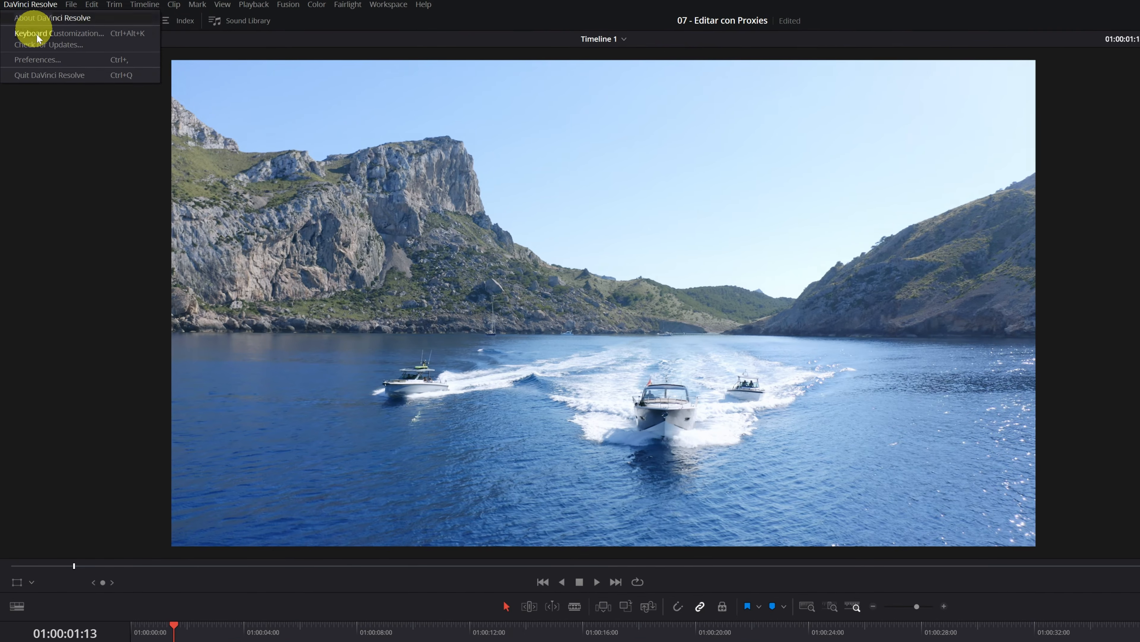
{"action": "left_click", "coordinate": [40, 57]}
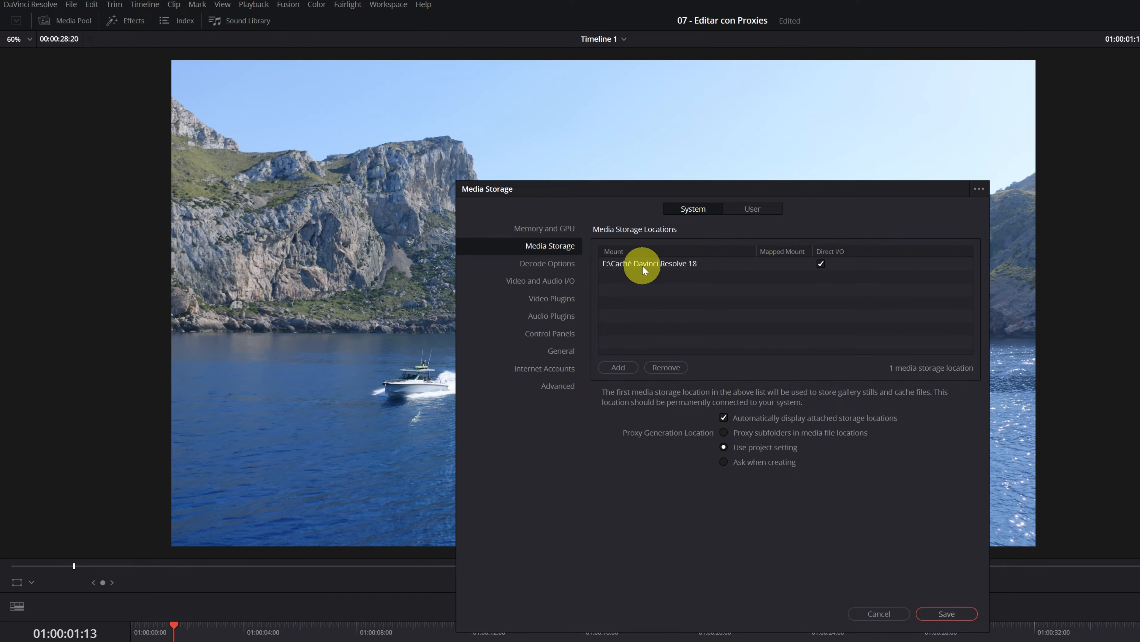
{"action": "left_click", "coordinate": [623, 365]}
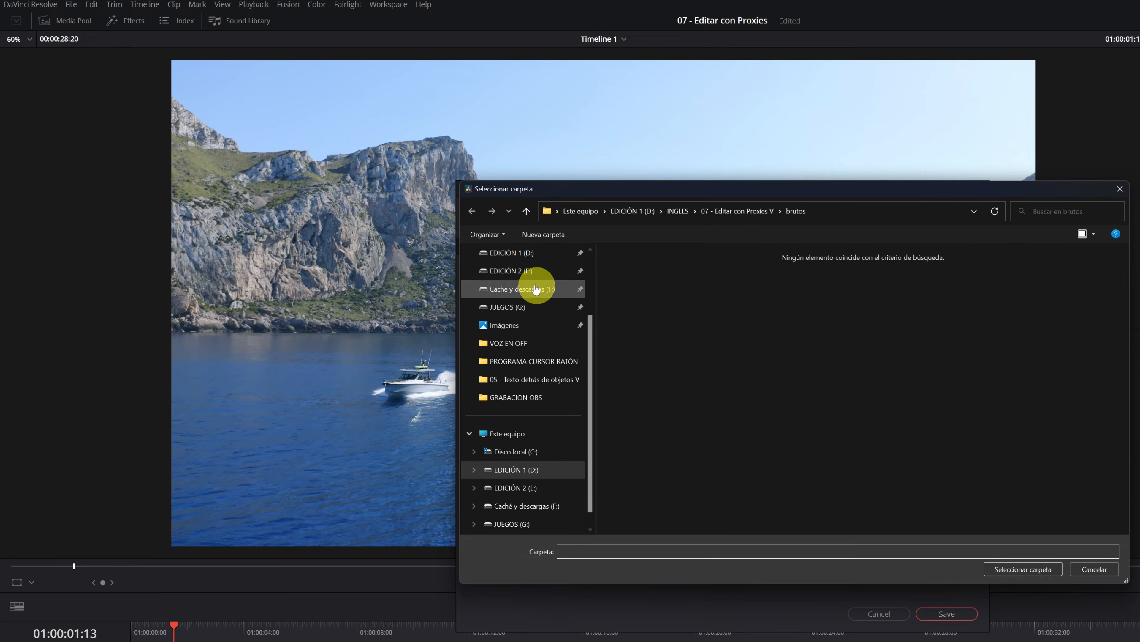
{"action": "left_click", "coordinate": [524, 272]}
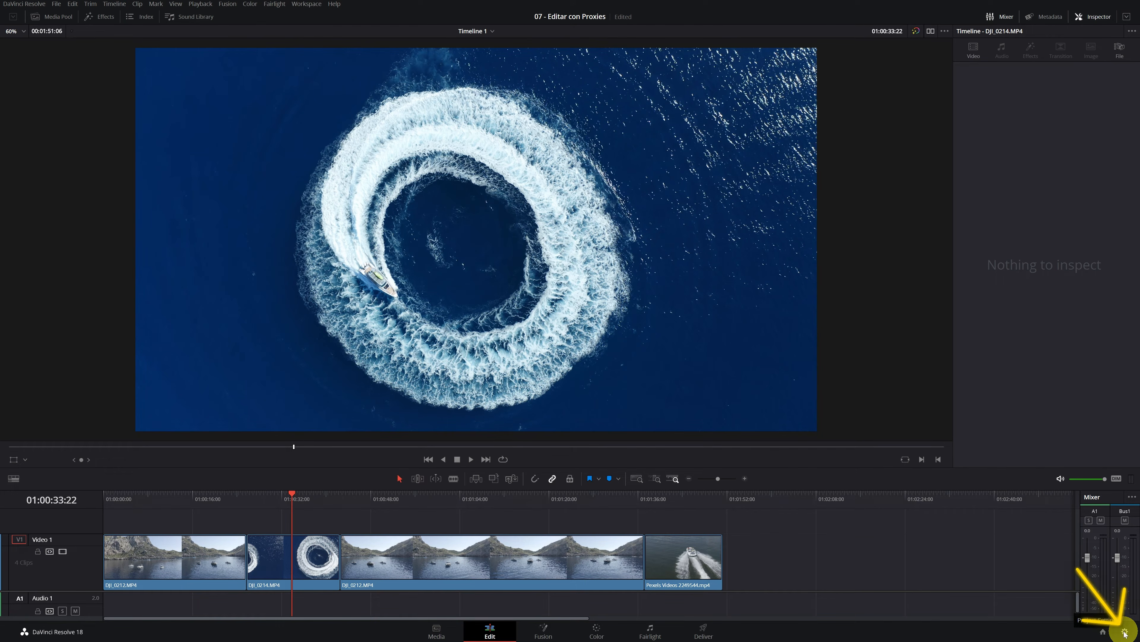
Set the proxy media format to DNxHR LB with the resolution on Choose automatically, and save the project settings.
{"action": "left_click", "coordinate": [1125, 633]}
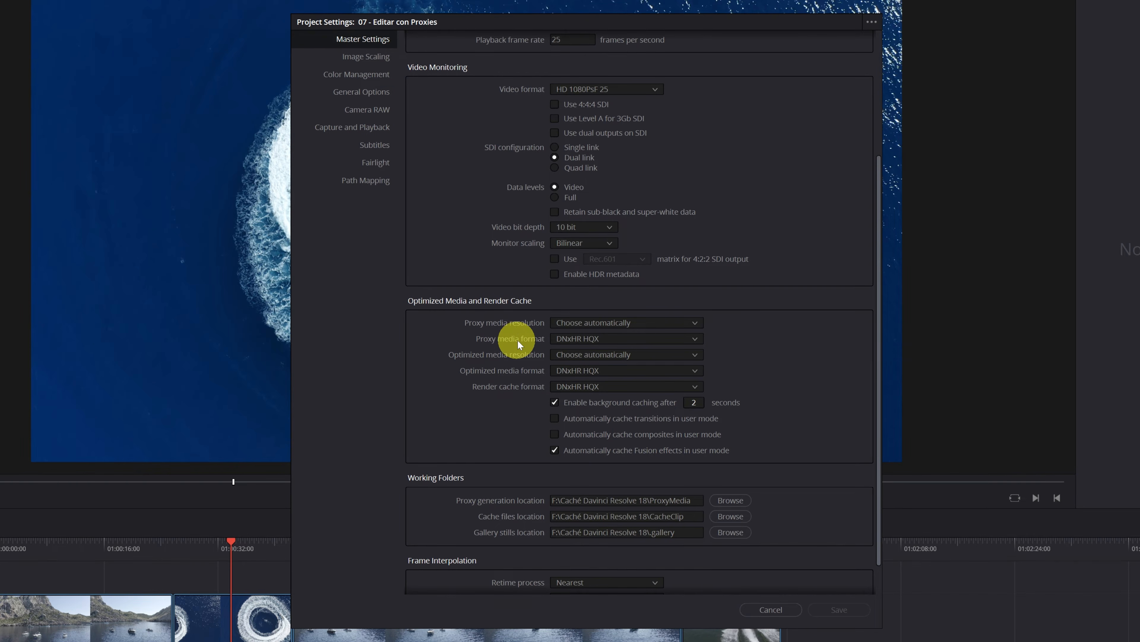
{"action": "left_click", "coordinate": [646, 338]}
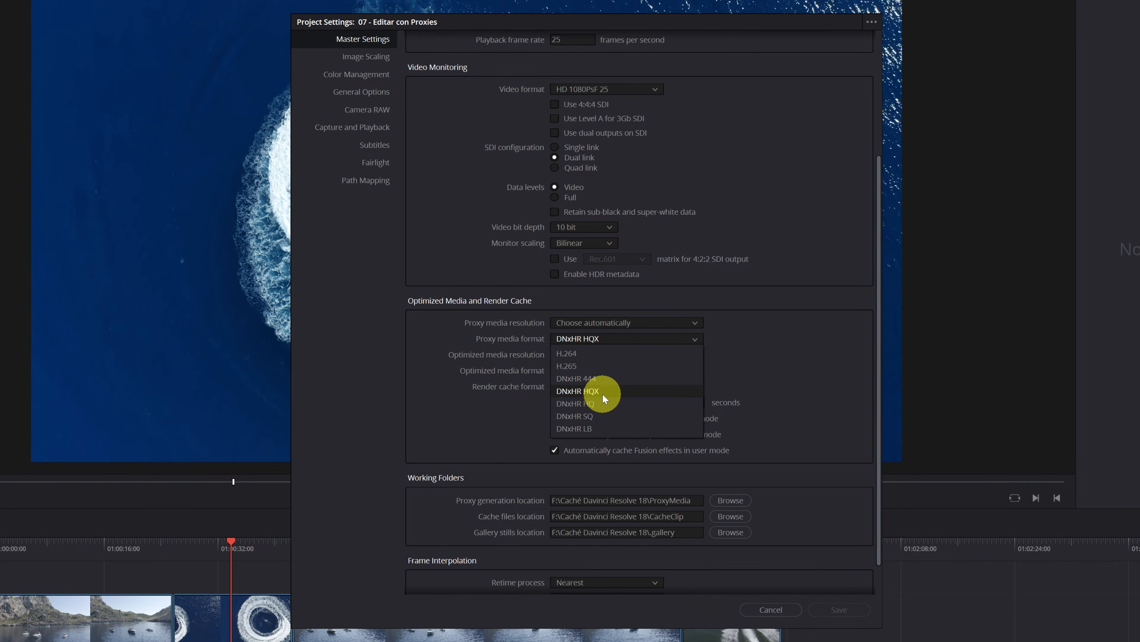
{"action": "left_click", "coordinate": [594, 429]}
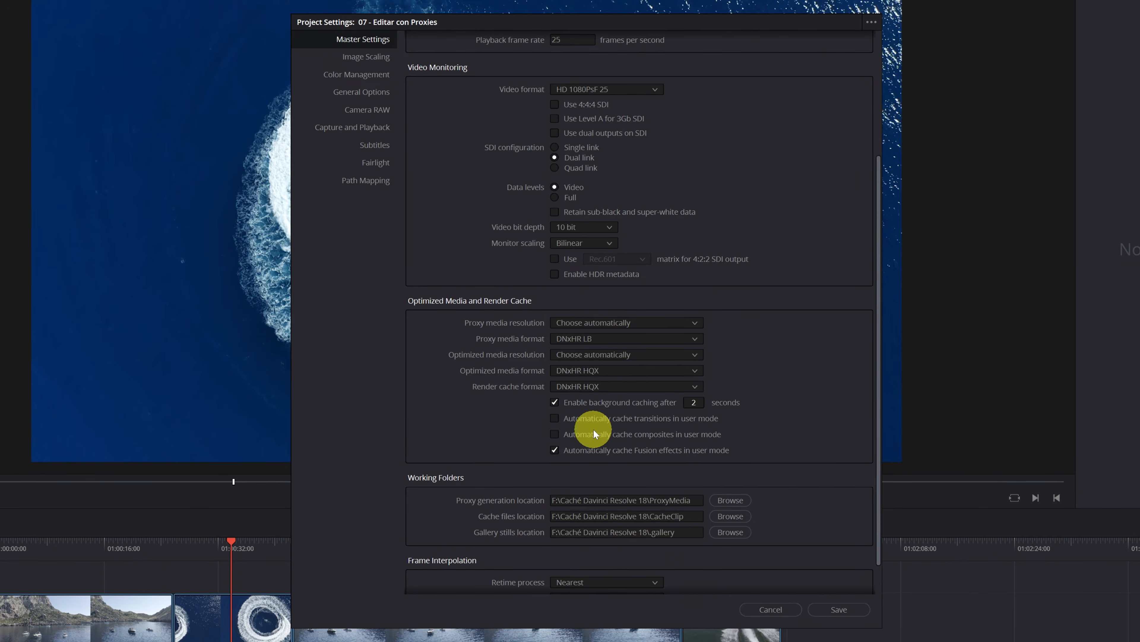
{"action": "left_click", "coordinate": [624, 322]}
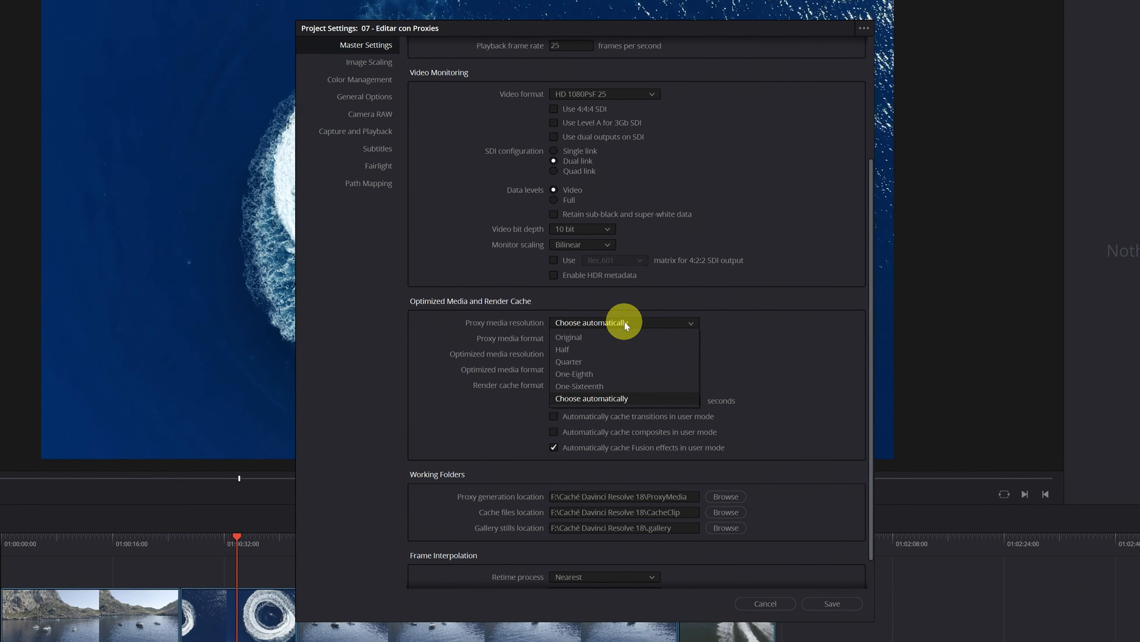
{"action": "left_click", "coordinate": [622, 322]}
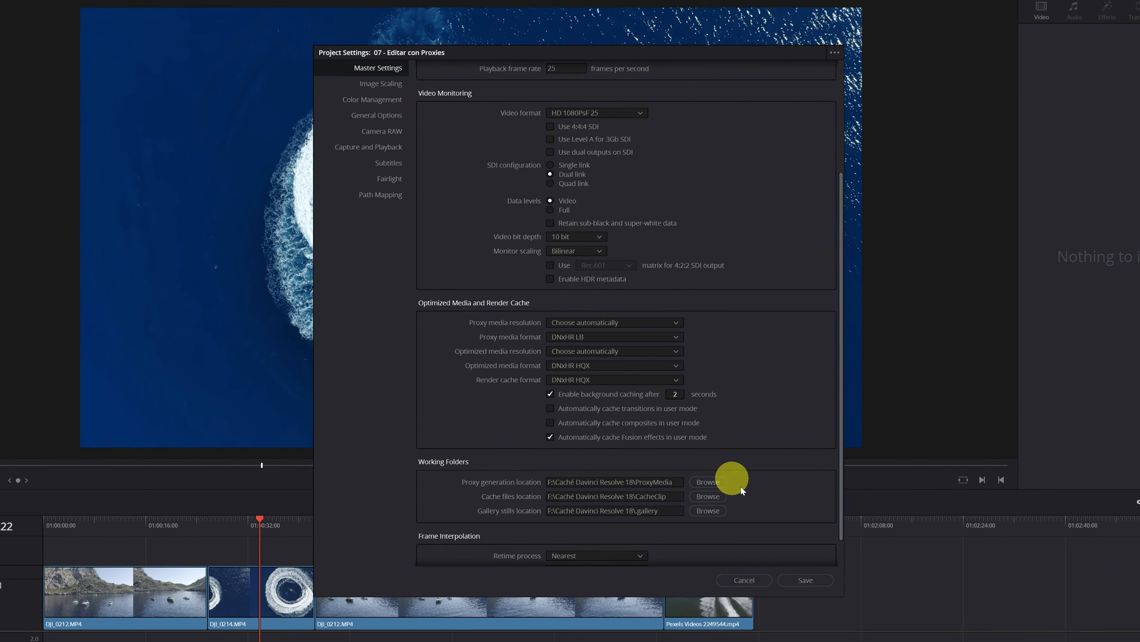
{"action": "left_click", "coordinate": [784, 568]}
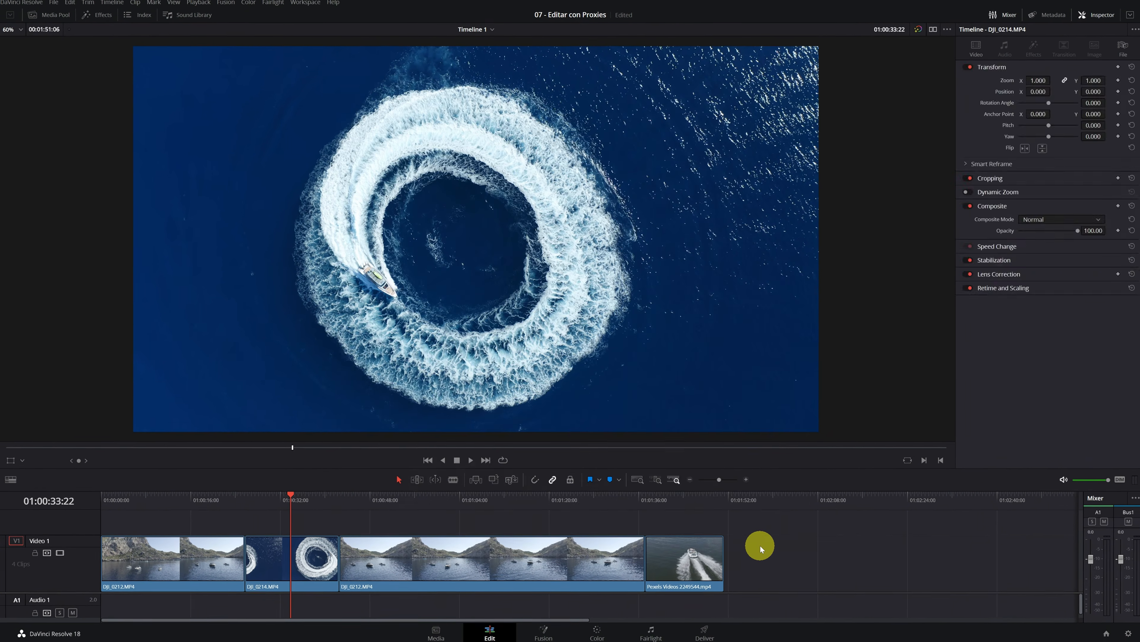
Show the Media Pool, open the source clip DJI_0214.MP4 in the viewer, and select it in the pool.
{"action": "left_click", "coordinate": [309, 552]}
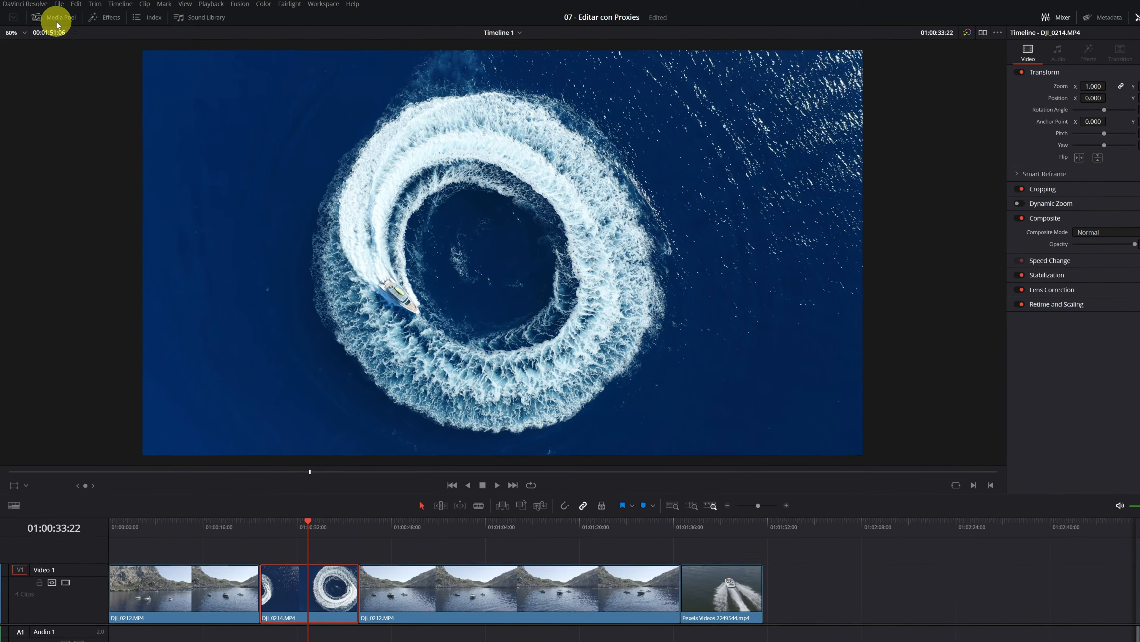
{"action": "left_click", "coordinate": [58, 22]}
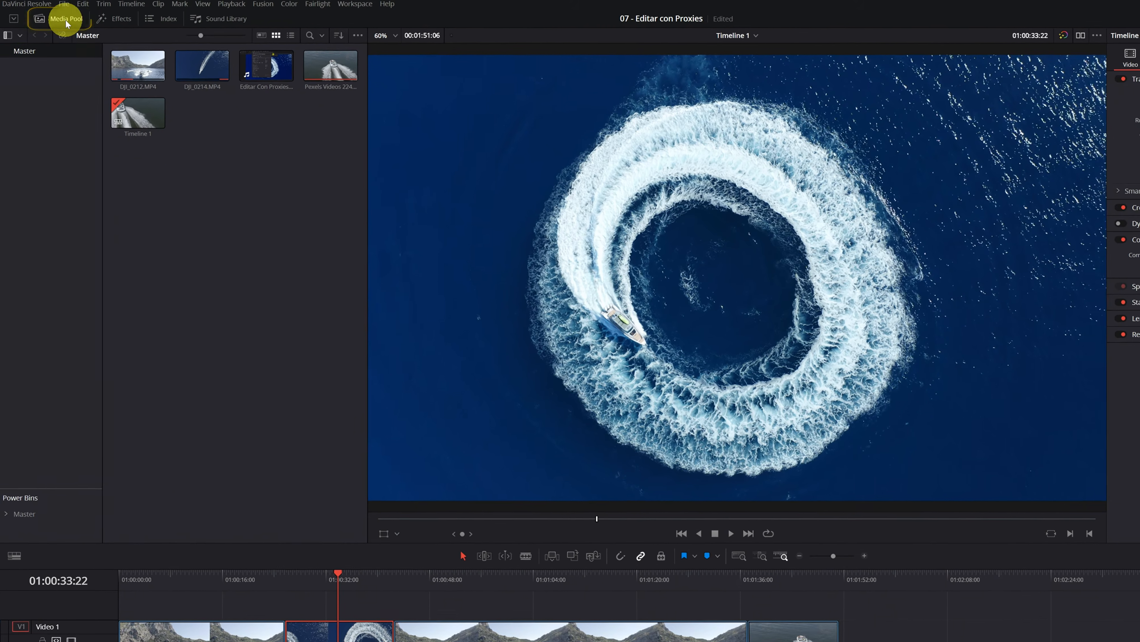
{"action": "left_click", "coordinate": [213, 67]}
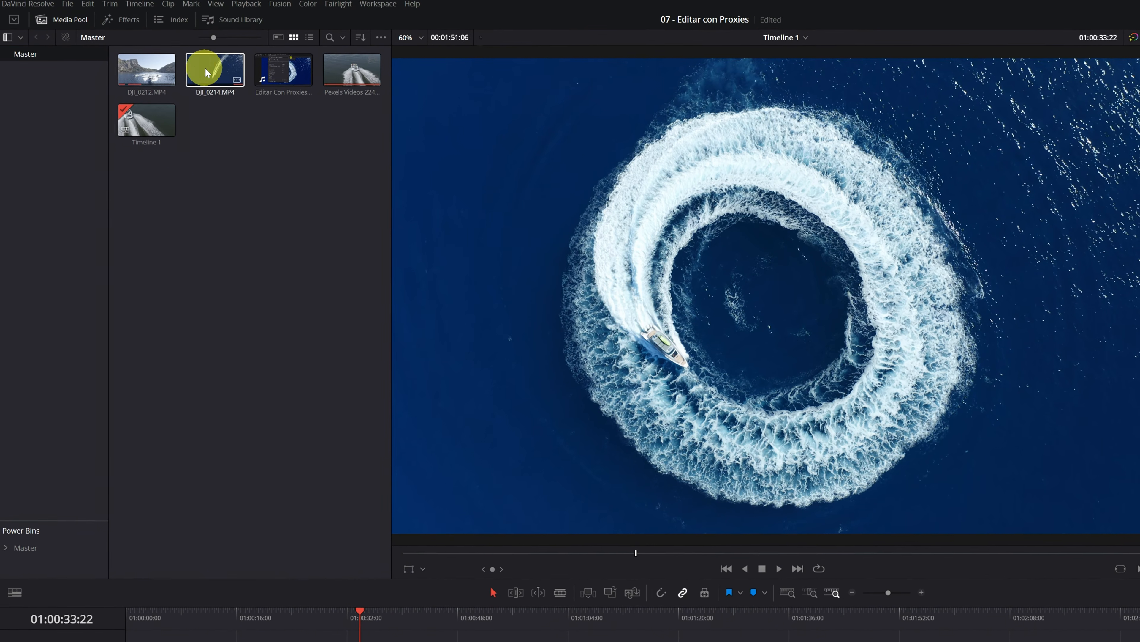
{"action": "double_click", "coordinate": [216, 66]}
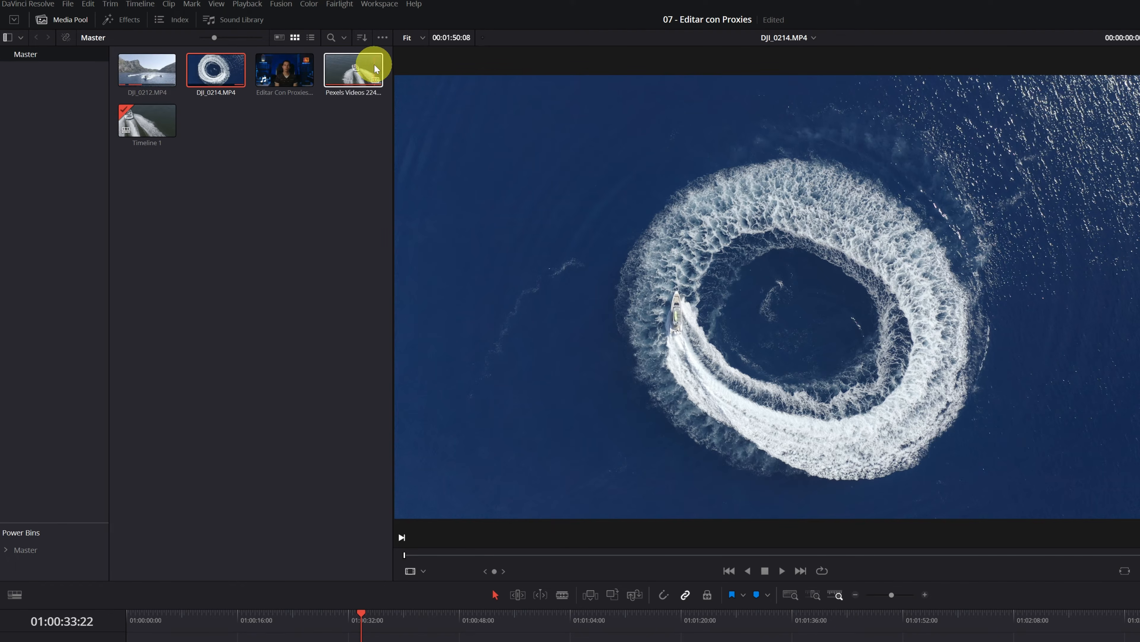
{"action": "left_click", "coordinate": [347, 71]}
{"action": "left_click_drag", "start_coordinate": [346, 72], "coordinate": [121, 77]}
{"action": "left_click", "coordinate": [229, 74]}
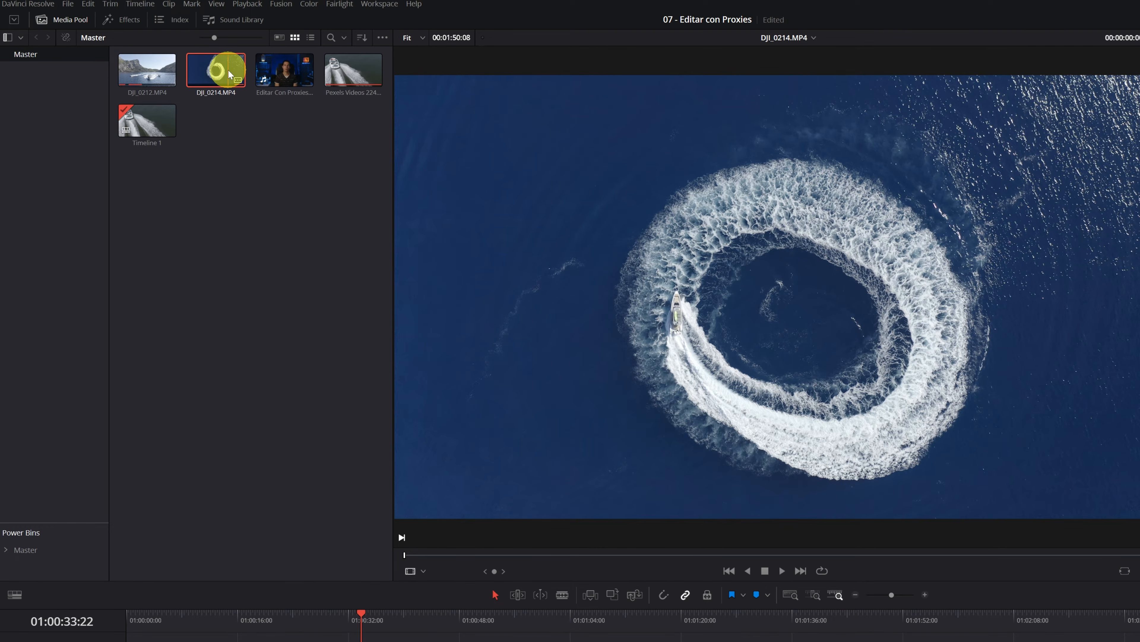
Generate proxy media for the source clip DJI_0214.MP4 in the Media Pool.
{"action": "right_click", "coordinate": [229, 74]}
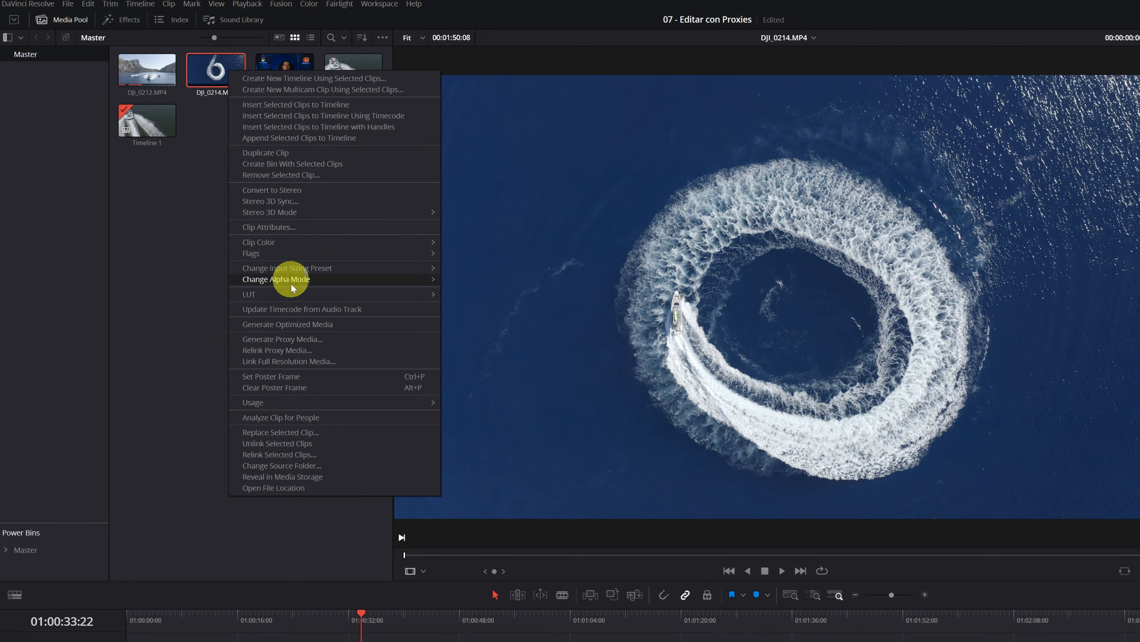
{"action": "left_click", "coordinate": [313, 340]}
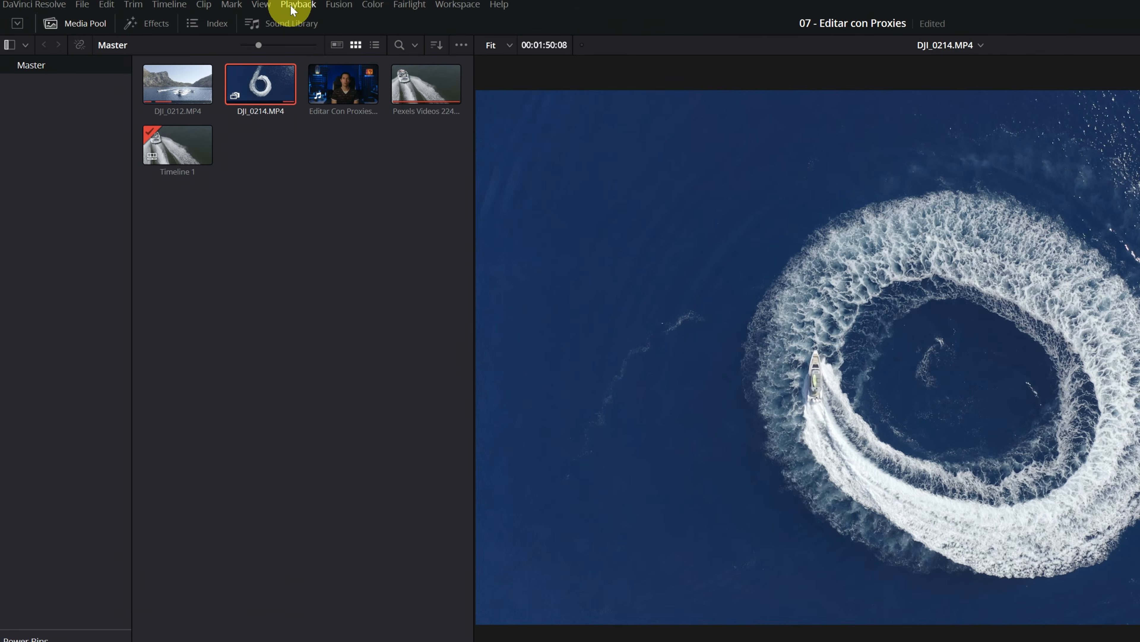
Switch the playback proxy handling to Disable All Proxies and return it to Prefer Proxies, with the DJI_0214.MP4 timeline clip selected.
{"action": "left_click", "coordinate": [293, 5]}
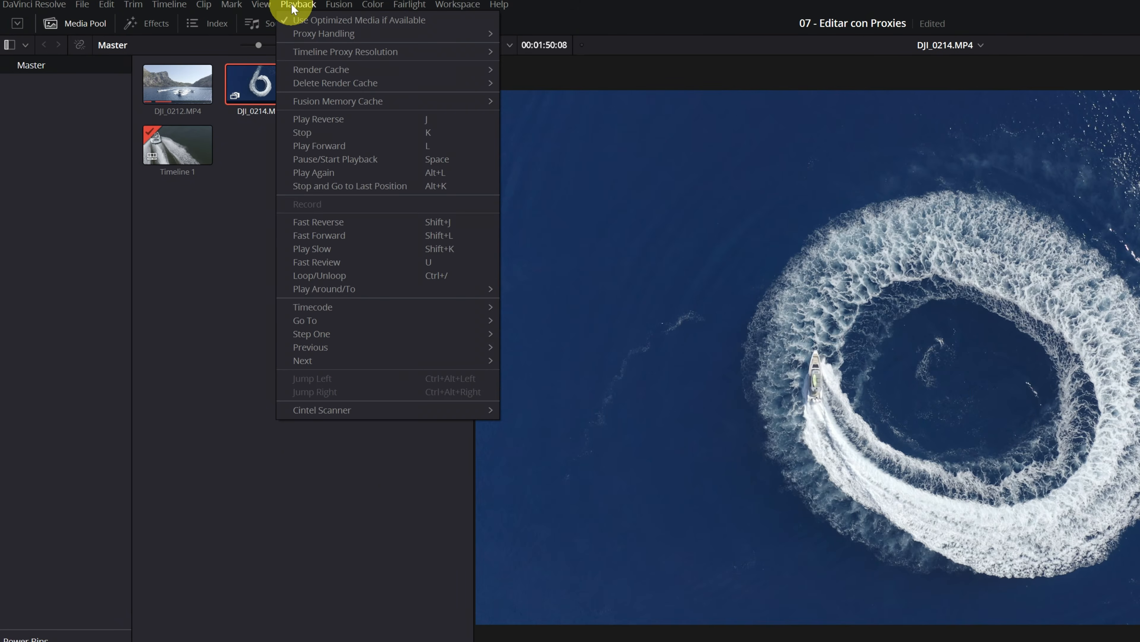
{"action": "mouse_move", "coordinate": [311, 36]}
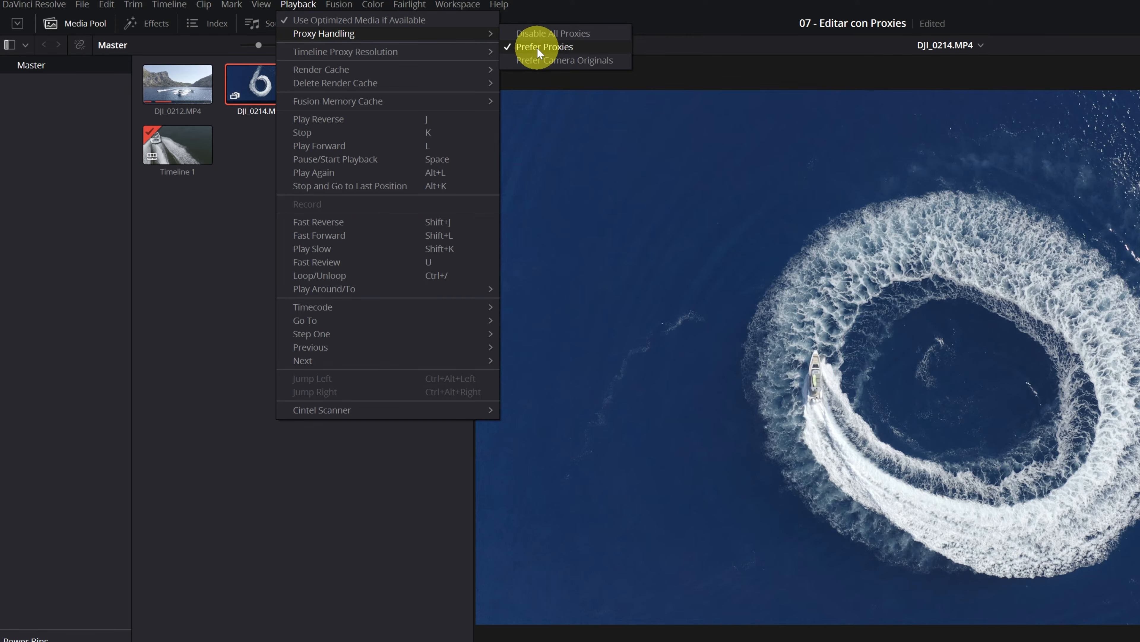
{"action": "left_click", "coordinate": [545, 33]}
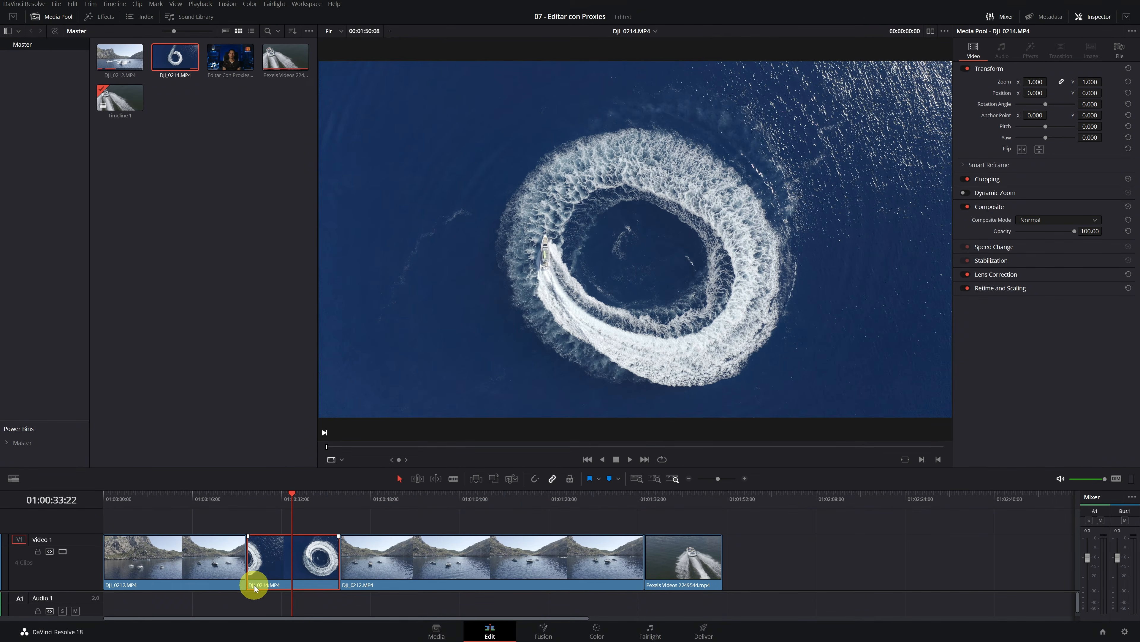
{"action": "left_click", "coordinate": [199, 4]}
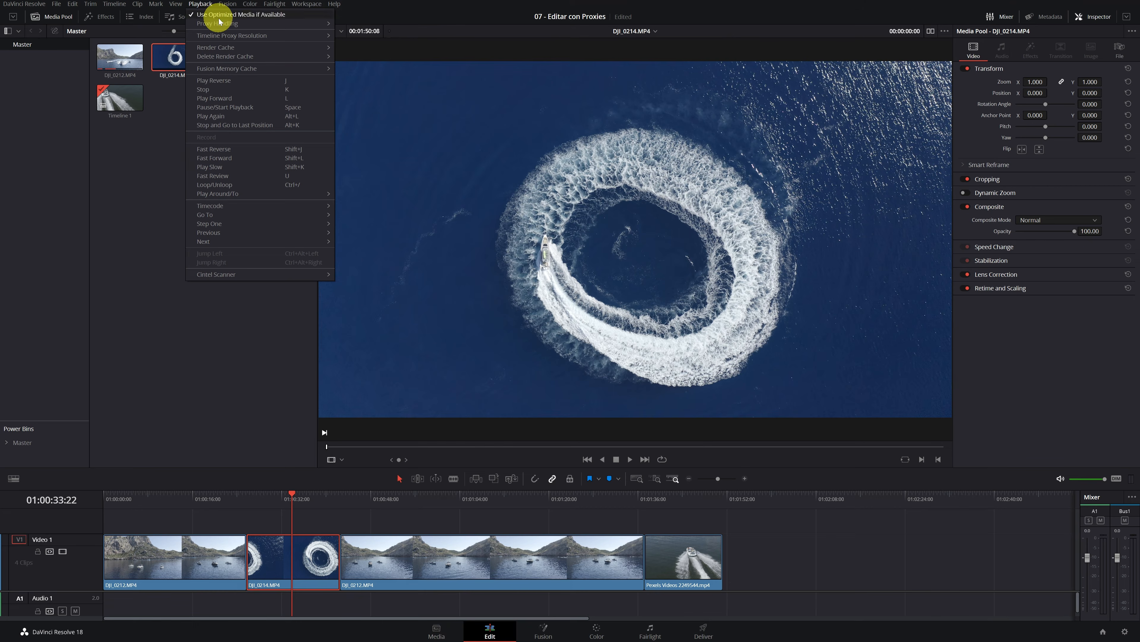
{"action": "left_click", "coordinate": [363, 30]}
{"action": "left_click", "coordinate": [254, 584]}
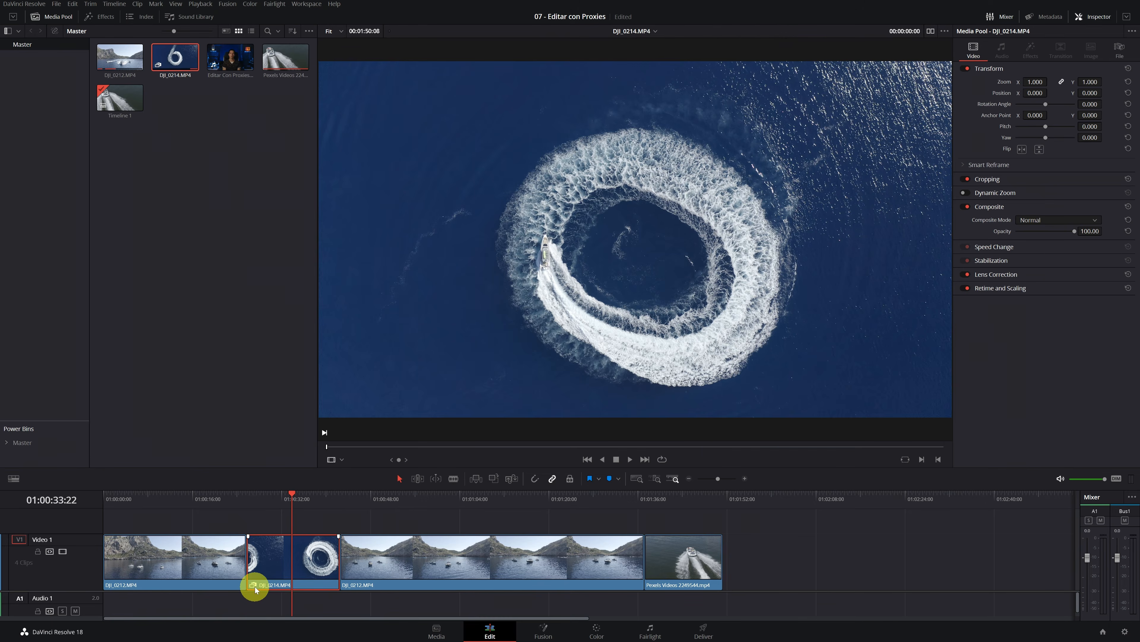
Play the DJI_0214.MP4 clip in the timeline from near its start, at about 01:00:27, and stop at about 01:00:33.
{"action": "left_click", "coordinate": [255, 508]}
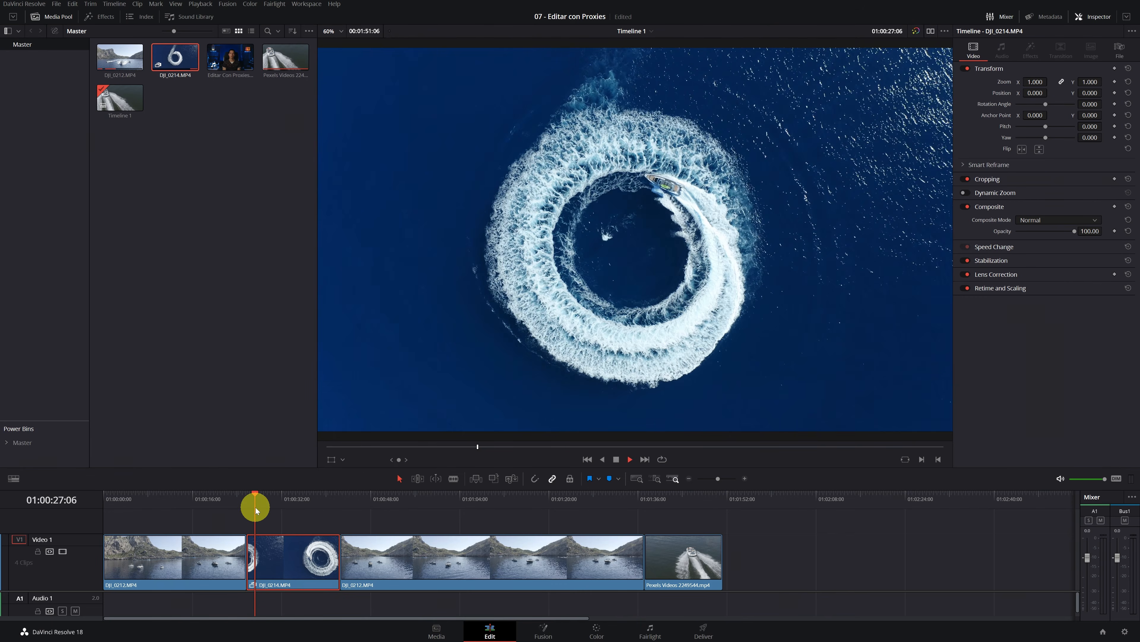
{"action": "key", "text": "space"}
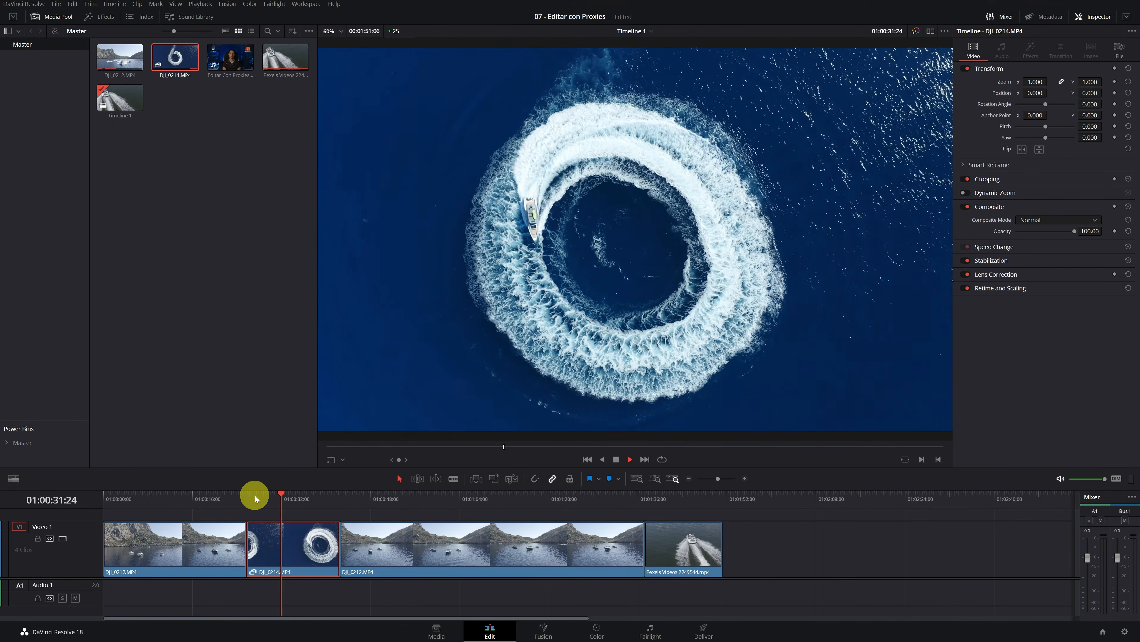
{"action": "key", "text": "space"}
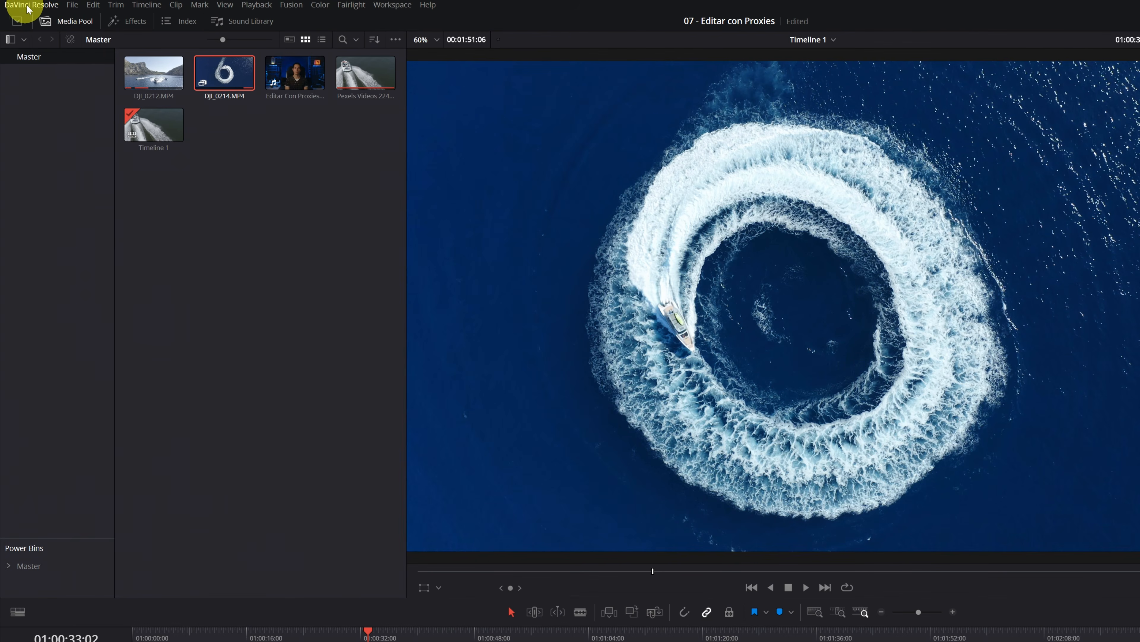
Open the application preferences.
{"action": "left_click", "coordinate": [29, 5]}
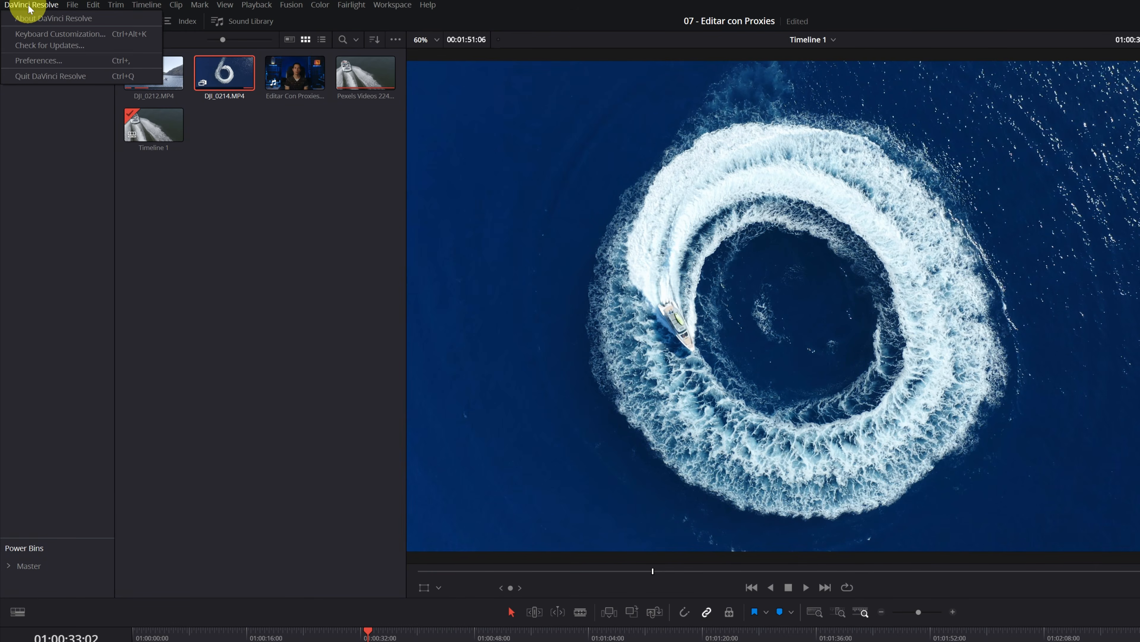
{"action": "left_click", "coordinate": [46, 62]}
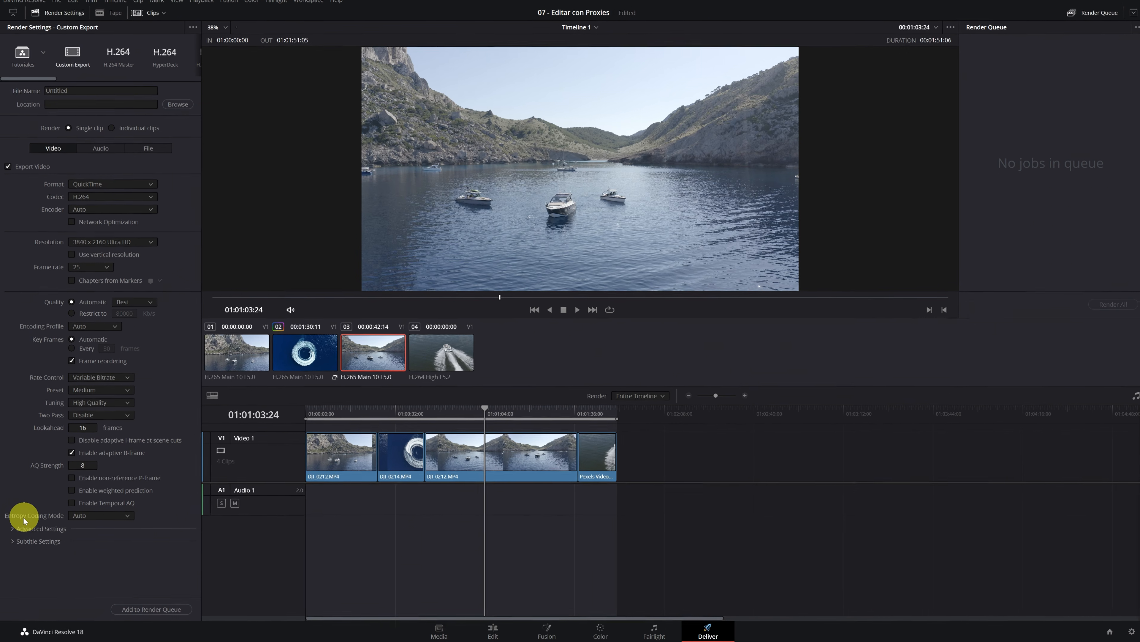
Expand the advanced video settings of the custom export and show the options for using optimized, proxy and render cached media.
{"action": "left_click", "coordinate": [13, 530]}
{"action": "scroll", "coordinate": [13, 529], "scroll_direction": "down", "scroll_amount": 5}
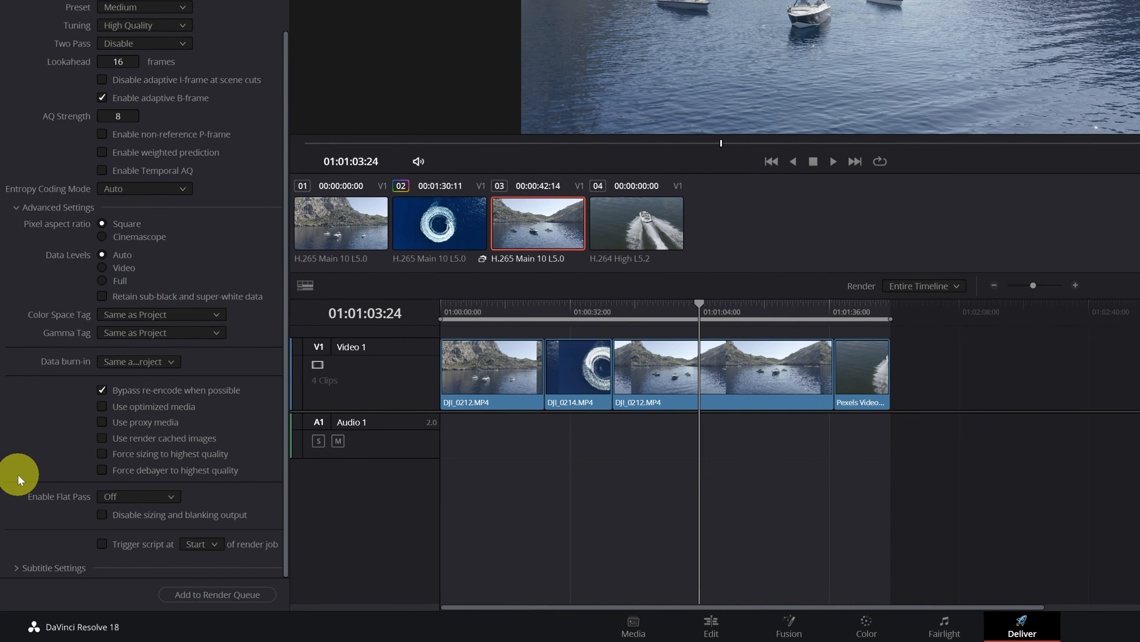